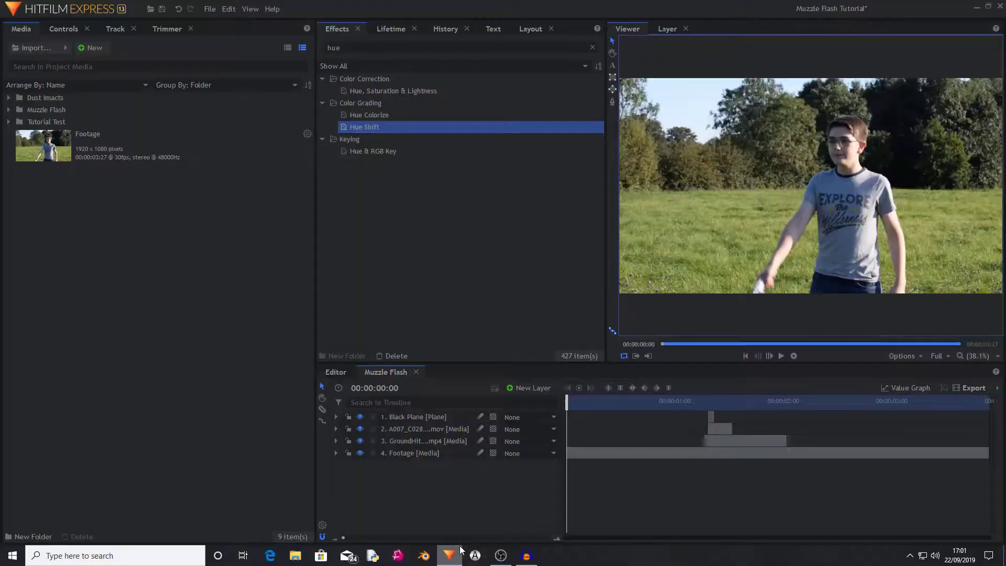
# Step: Save the project and preview the GroundHit_11_720p.mp4 dust clip in the Trimmer, returning to the project media
pyautogui.click(161, 7)
pyautogui.click(9, 98)
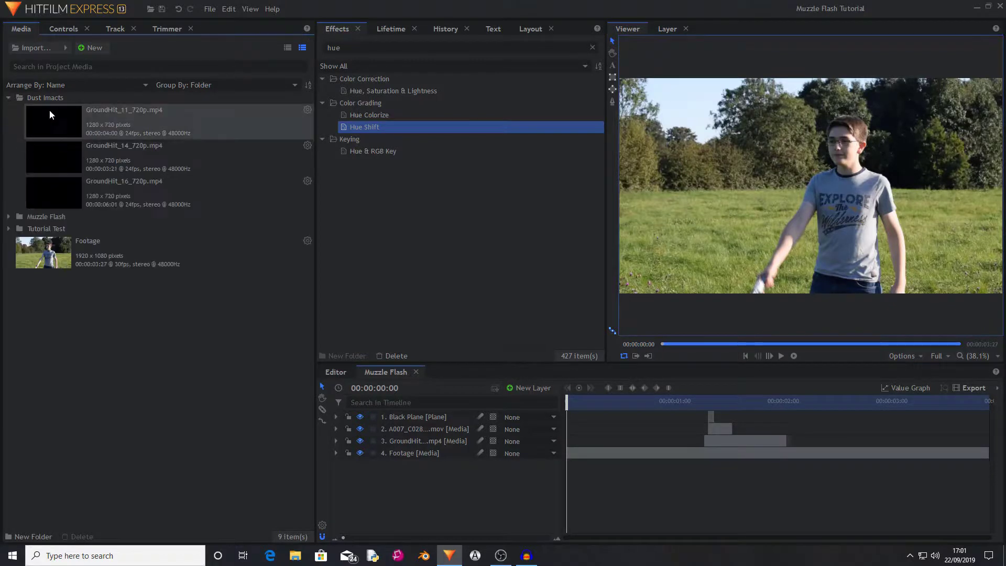
pyautogui.click(162, 29)
pyautogui.click(144, 537)
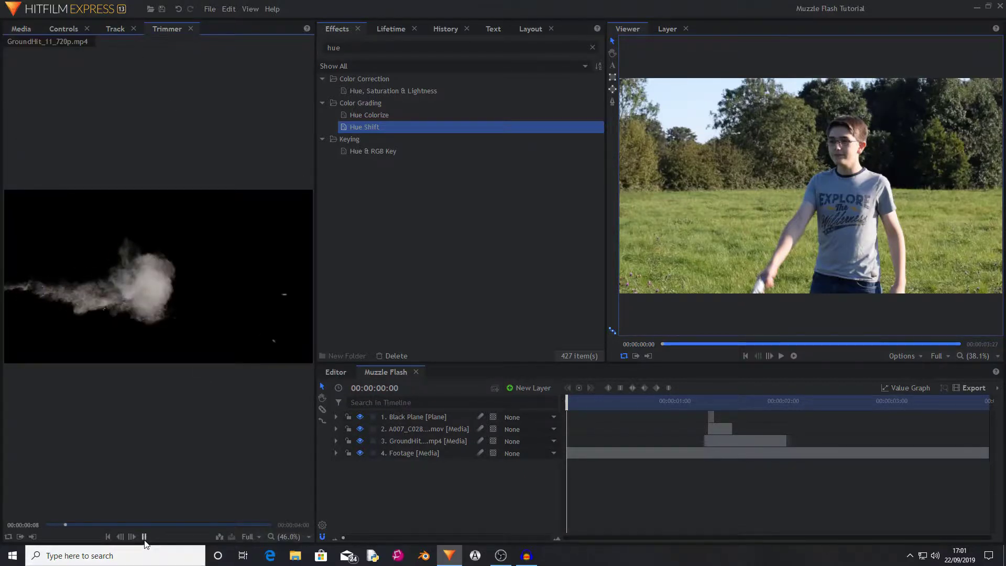
pyautogui.click(144, 537)
pyautogui.click(107, 537)
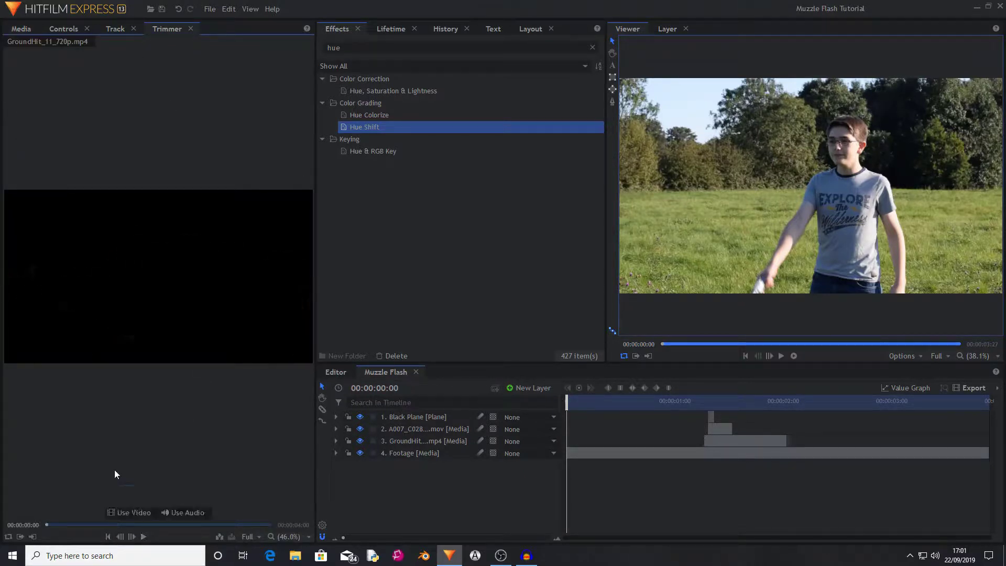
pyautogui.click(28, 33)
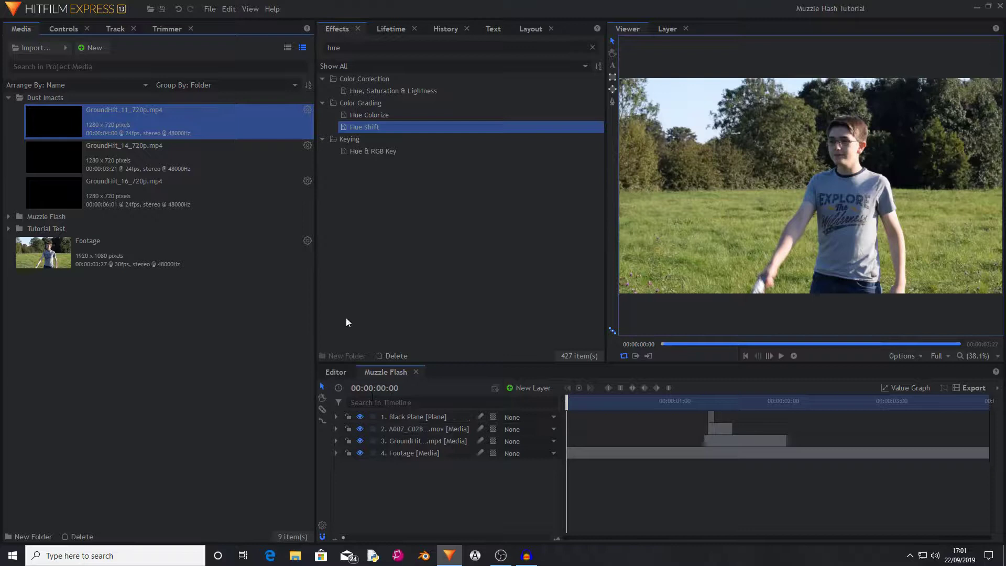
# Step: Look through the muzzle flash stock clips in the project media and collapse the opened media folders
pyautogui.doubleClick(30, 218)
pyautogui.click(106, 238)
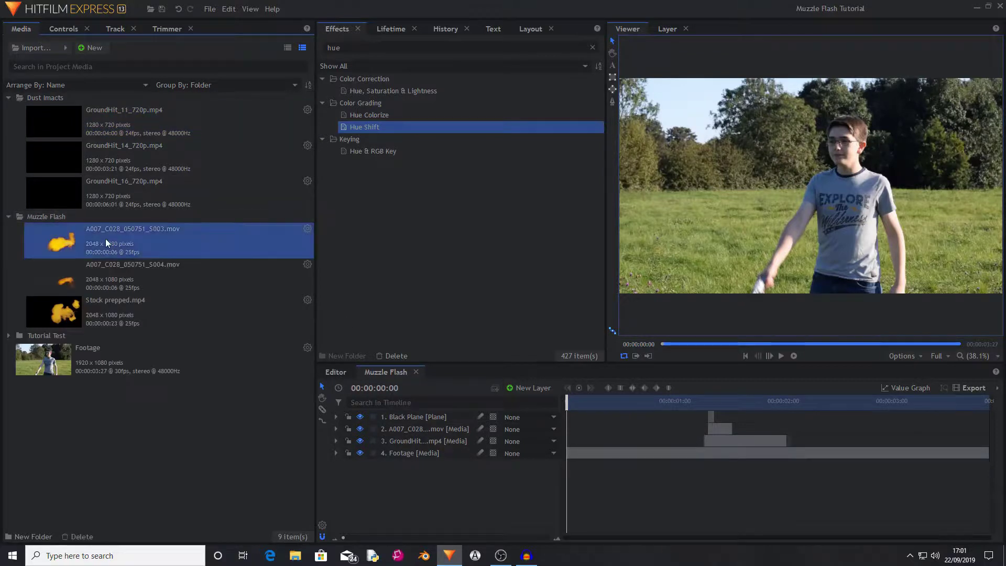
pyautogui.click(108, 312)
pyautogui.click(78, 232)
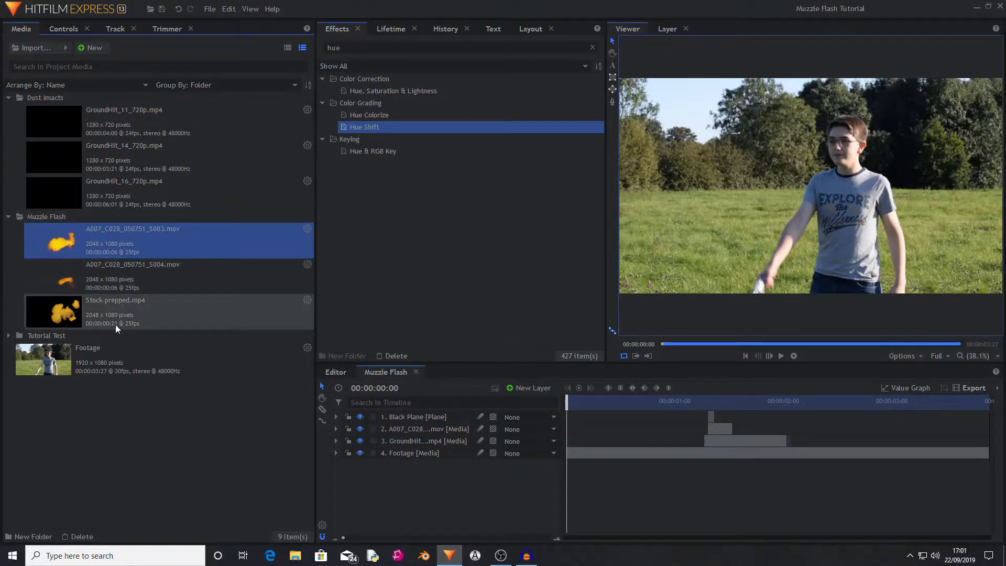
pyautogui.click(8, 216)
pyautogui.click(8, 98)
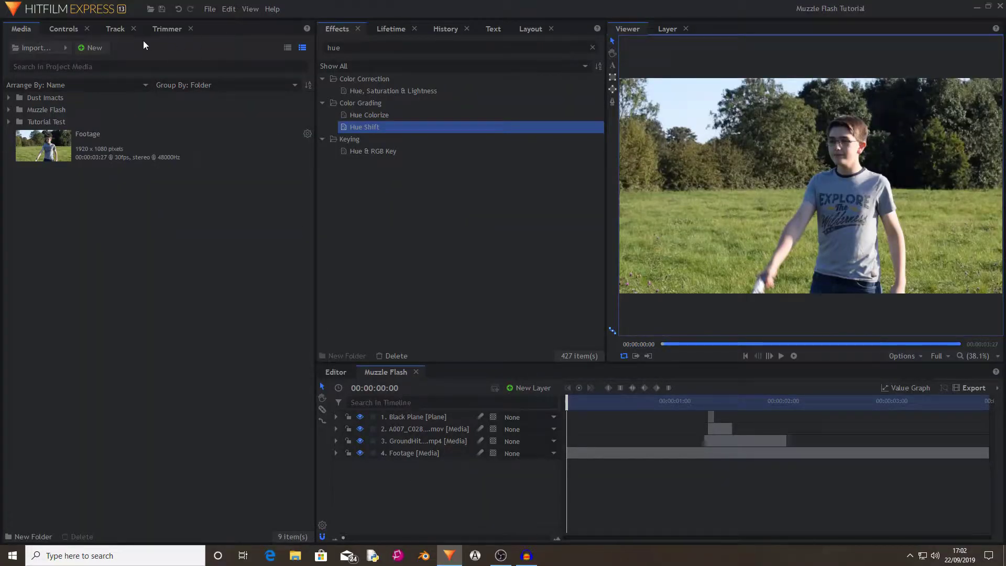
# Step: Make a composite shot from the Footage clip, named Muzzle Flash Tutorial
pyautogui.rightClick(115, 134)
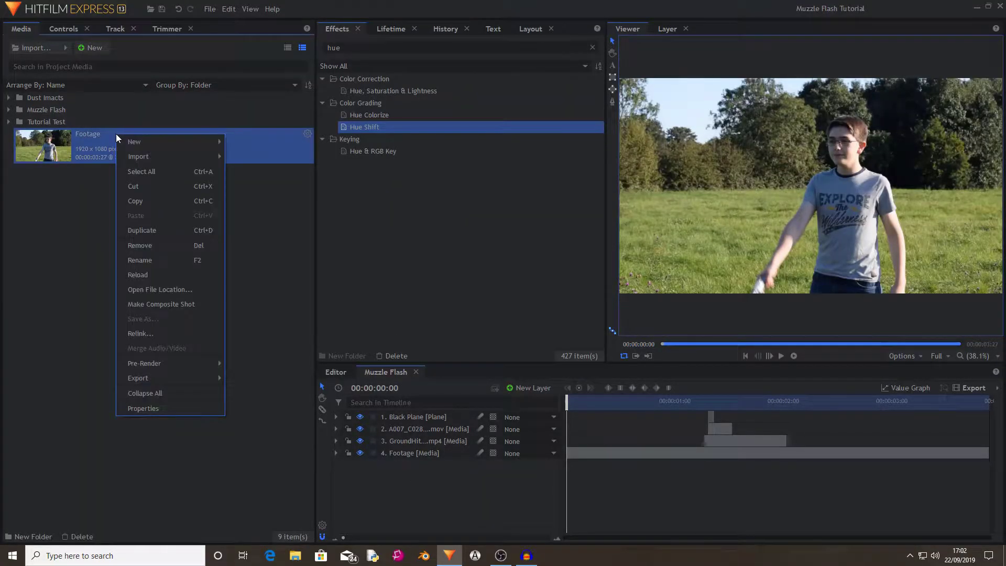
pyautogui.click(184, 303)
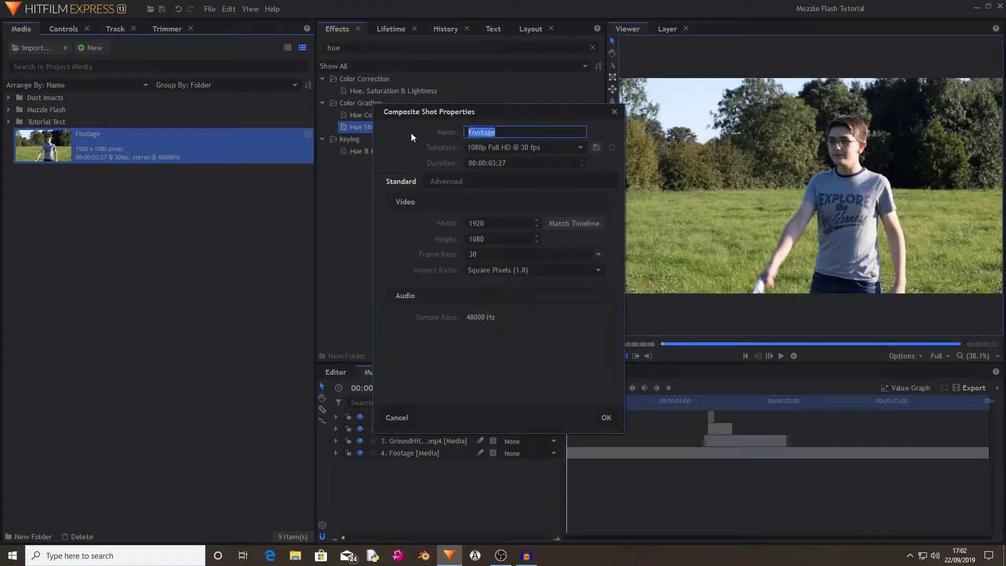
pyautogui.write('Muzzle Flash Tutorial')
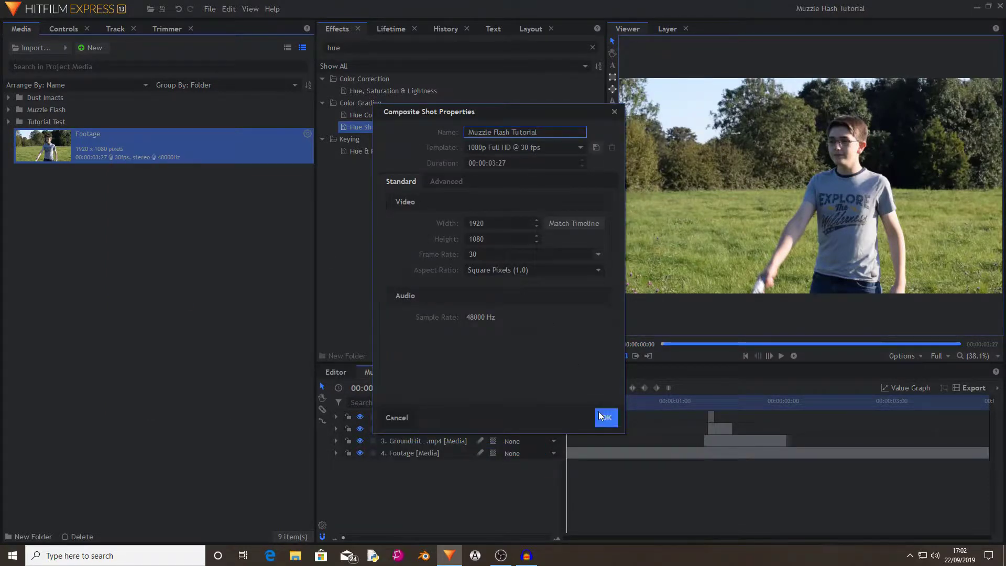
pyautogui.click(605, 417)
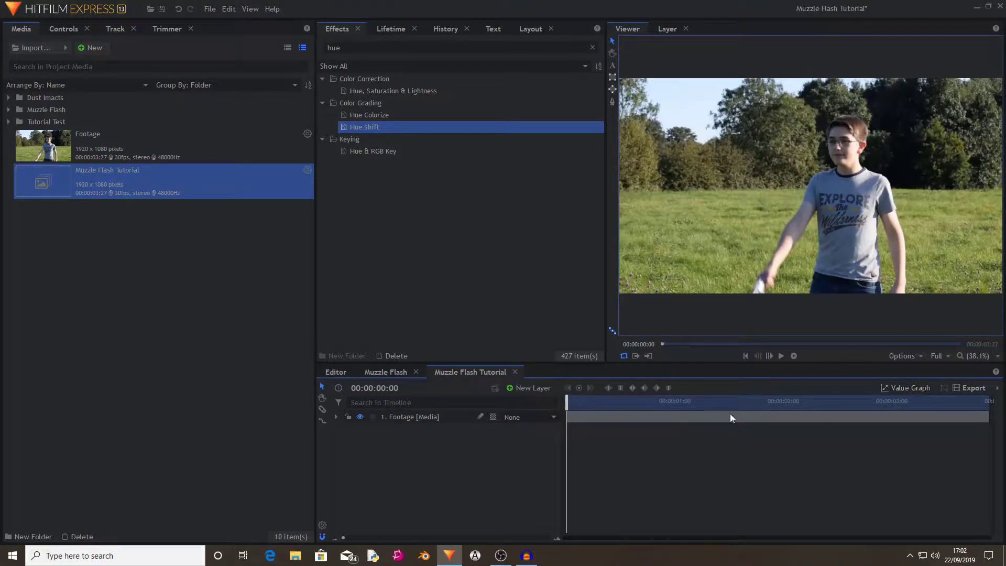
# Step: Place A007_C028_050751_S003.mov from the Muzzle Flash folder above the Footage layer, starting at 00:00:01:11
pyautogui.click(410, 422)
pyautogui.moveTo(568, 403); pyautogui.dragTo(715, 408)
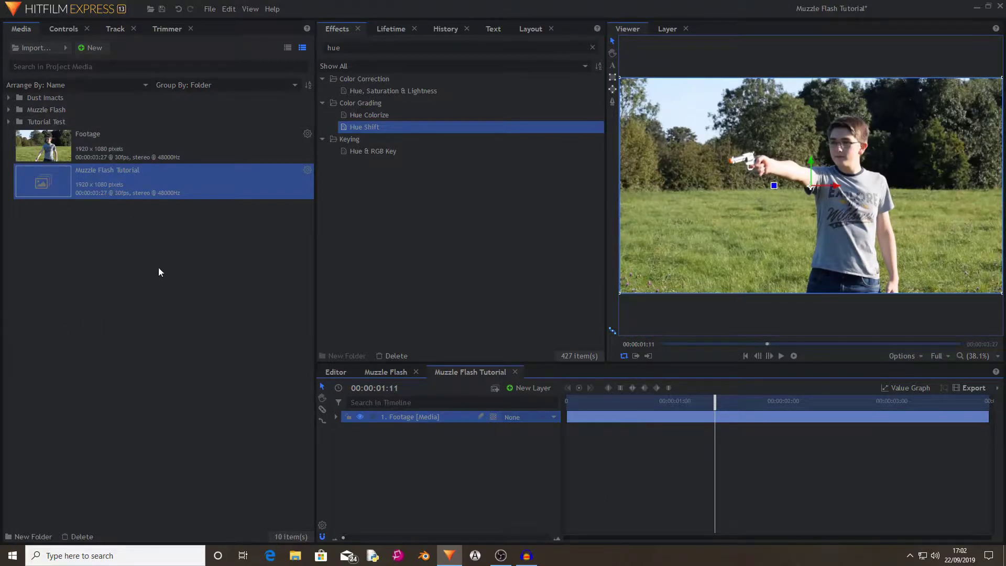
pyautogui.click(8, 110)
pyautogui.click(173, 147)
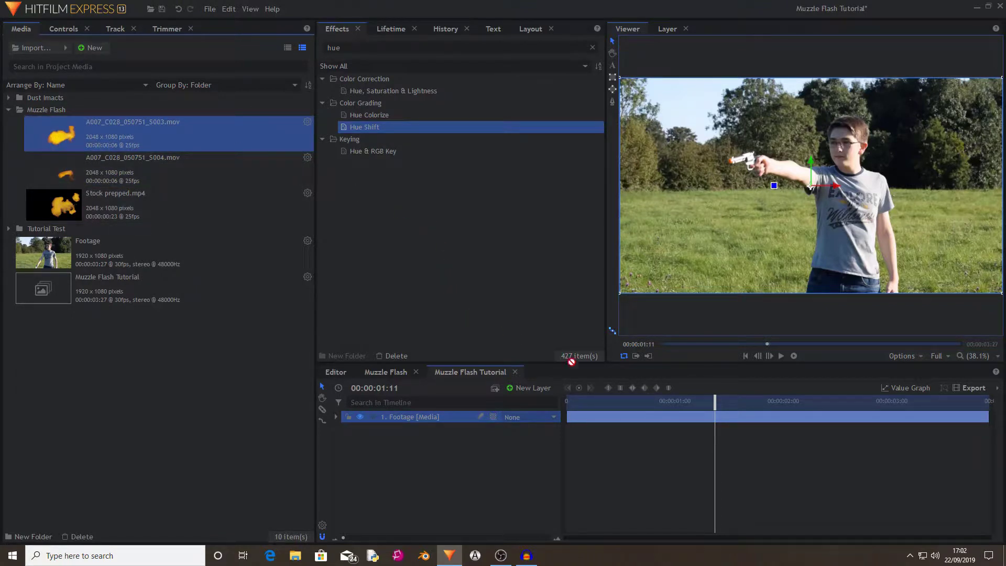
pyautogui.moveTo(698, 404); pyautogui.dragTo(715, 412)
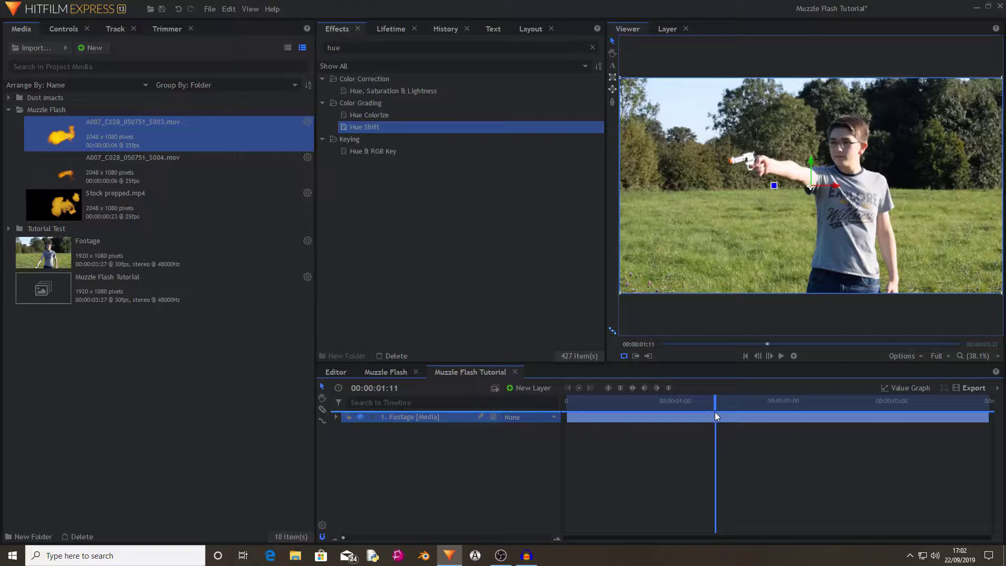
# Step: Scale down the muzzle flash to about half size, rotate it slightly and align its origin with the gun's muzzle
pyautogui.scroll(-1, 807, 150)
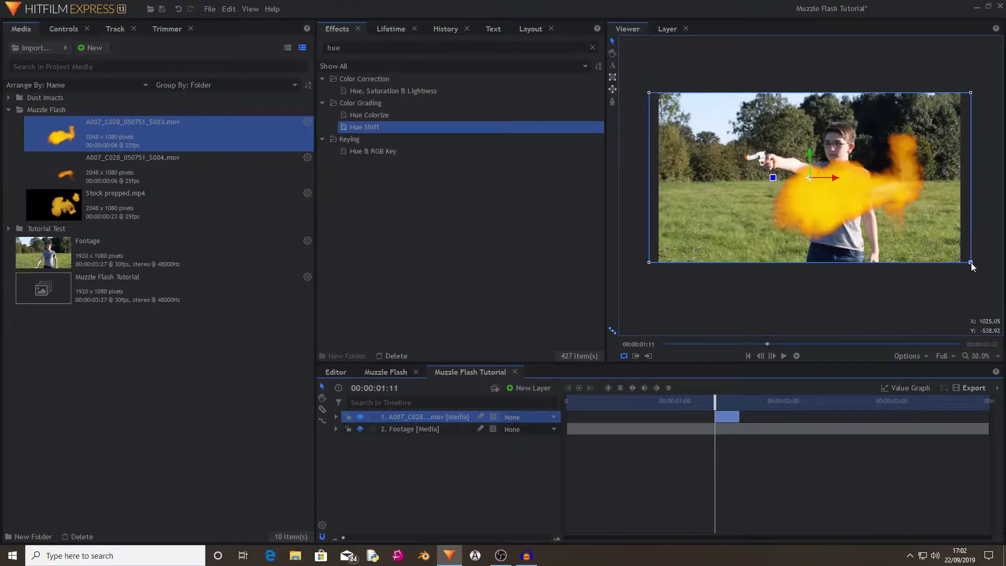
pyautogui.moveTo(971, 267); pyautogui.dragTo(898, 203)
pyautogui.moveTo(806, 177); pyautogui.dragTo(656, 160)
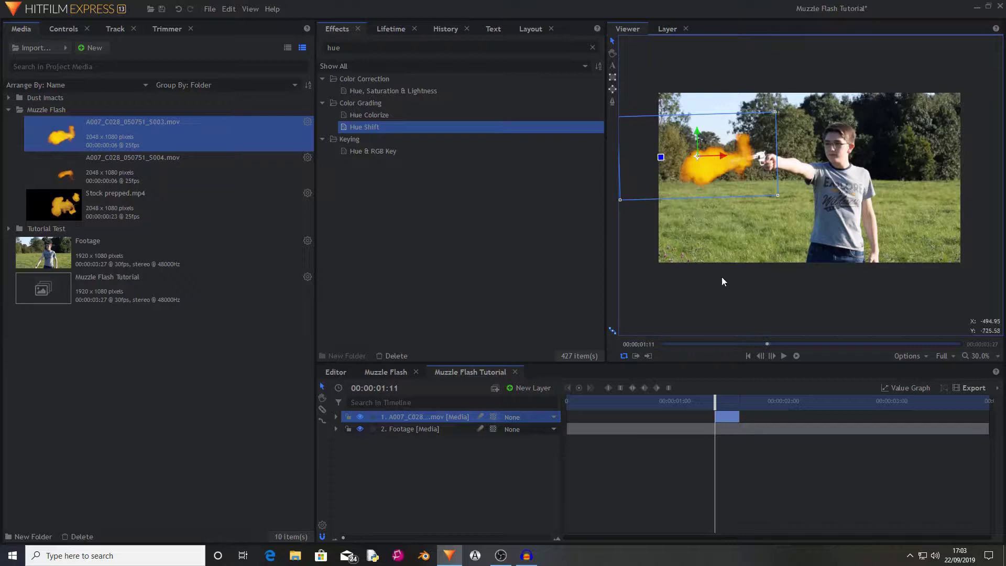
pyautogui.moveTo(660, 159); pyautogui.dragTo(696, 159)
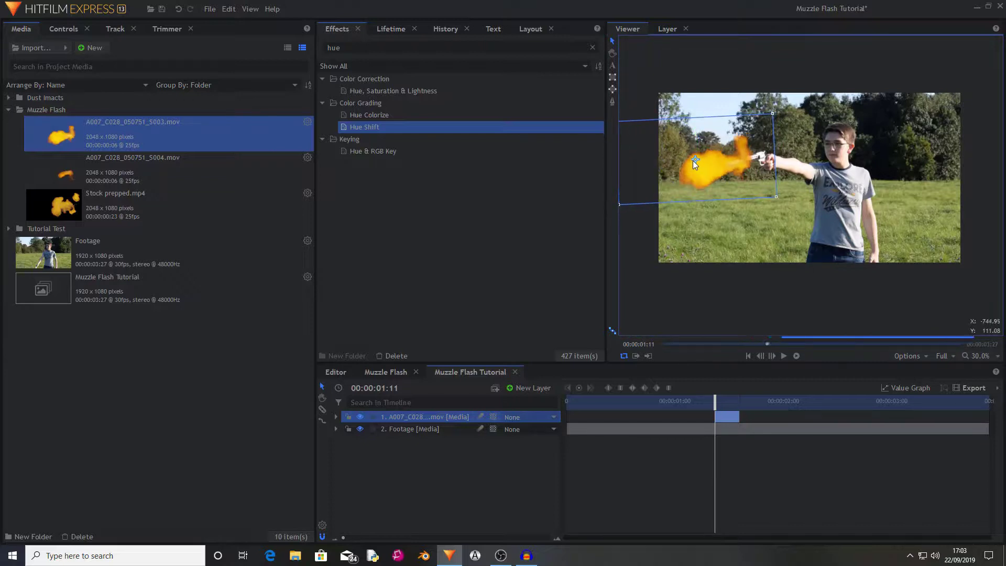
pyautogui.click(450, 498)
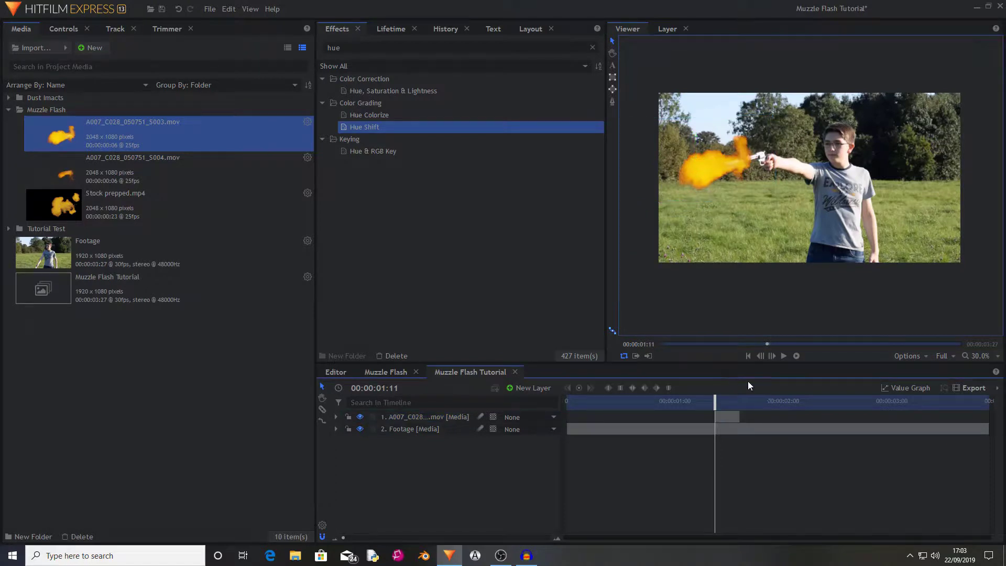
pyautogui.moveTo(718, 403)
pyautogui.mouseDown()
pyautogui.moveTo(727, 408)
pyautogui.moveTo(715, 407)
pyautogui.mouseUp()
# Step: Add GroundHit_14_720p.mp4 from the dust folder at 00:00:01:11 and make it the top layer
pyautogui.click(8, 109)
pyautogui.click(78, 97)
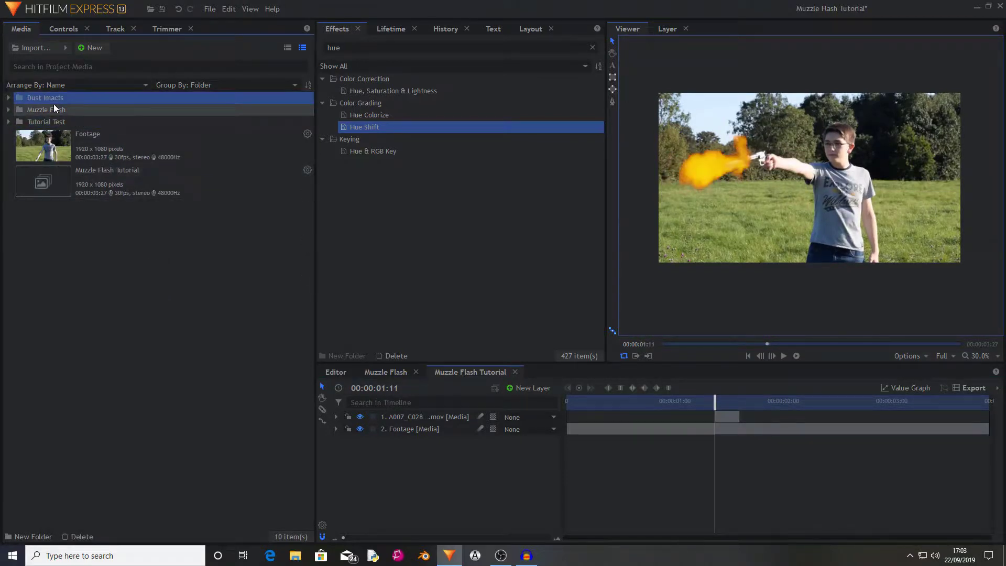
pyautogui.click(8, 98)
pyautogui.click(64, 151)
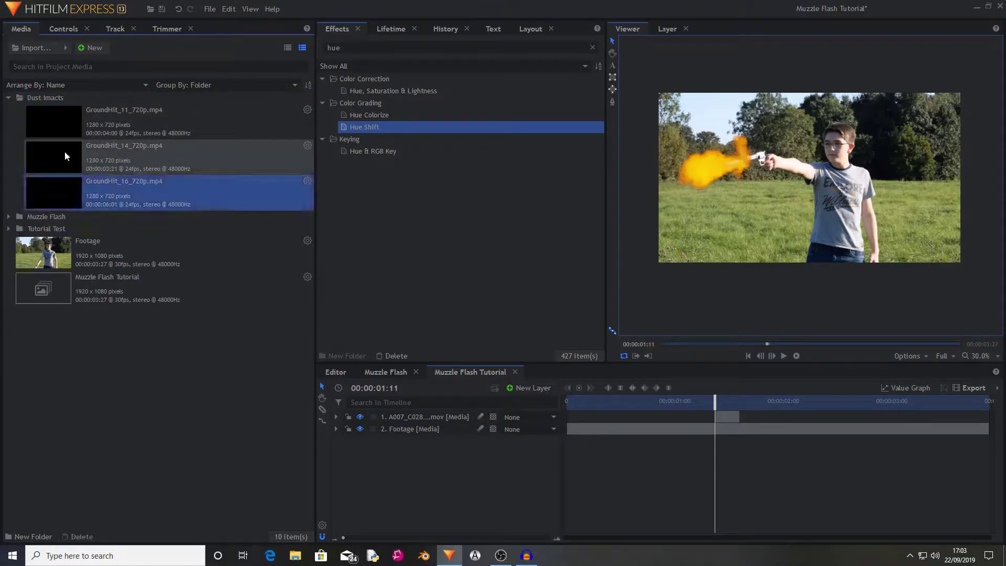
pyautogui.click(114, 132)
pyautogui.click(104, 158)
pyautogui.moveTo(99, 157); pyautogui.dragTo(755, 435)
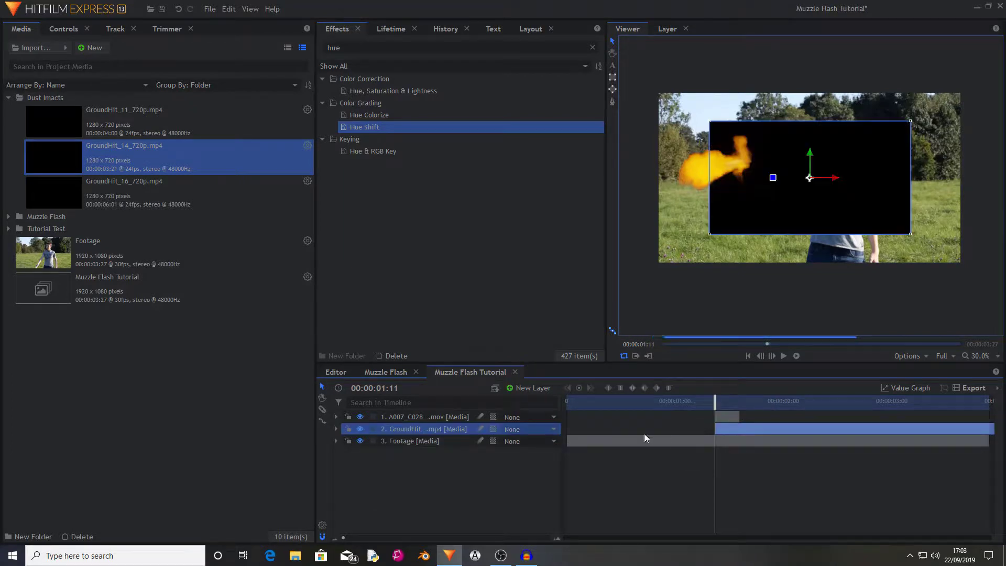
pyautogui.moveTo(403, 419); pyautogui.dragTo(405, 417)
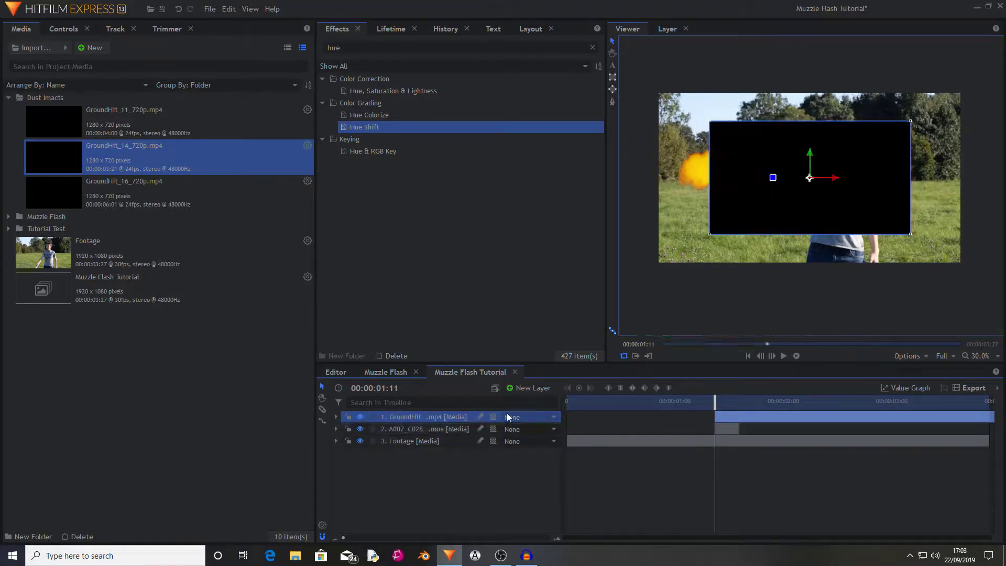
# Step: Set the blend mode of the GroundHit dust layer to Screen
pyautogui.rightClick(443, 419)
pyautogui.click(438, 418)
pyautogui.click(330, 48)
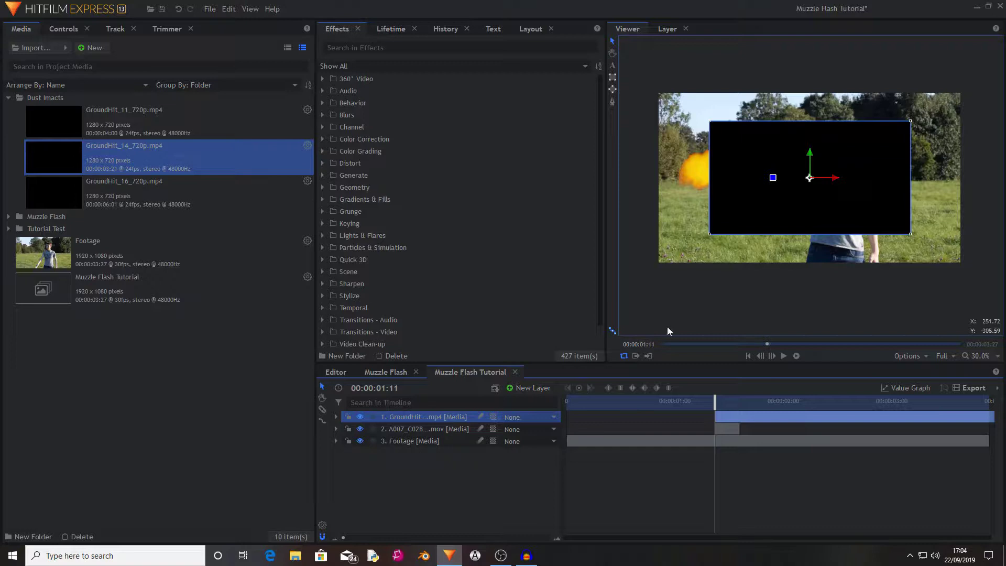
pyautogui.rightClick(431, 415)
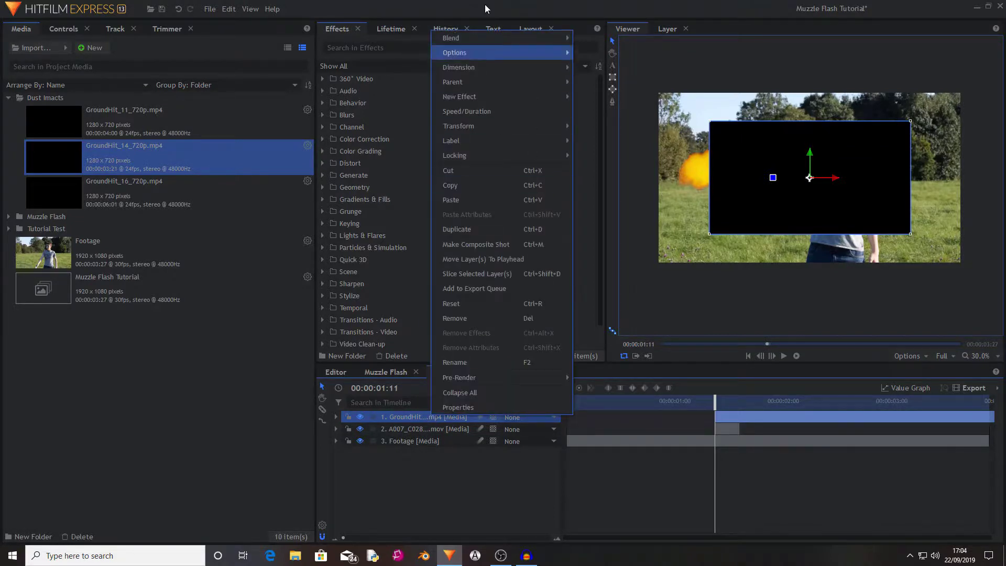
pyautogui.moveTo(477, 33)
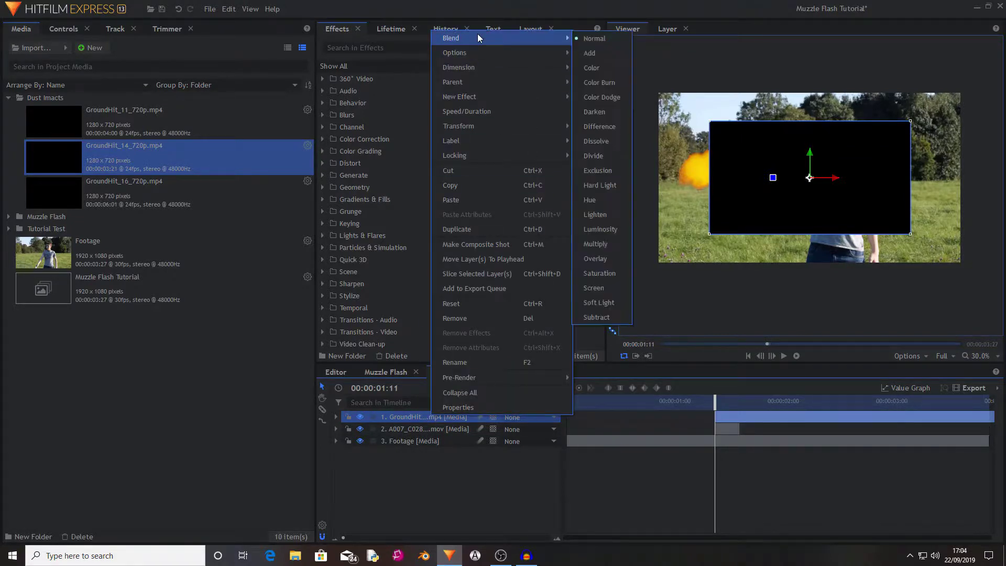
pyautogui.click(599, 282)
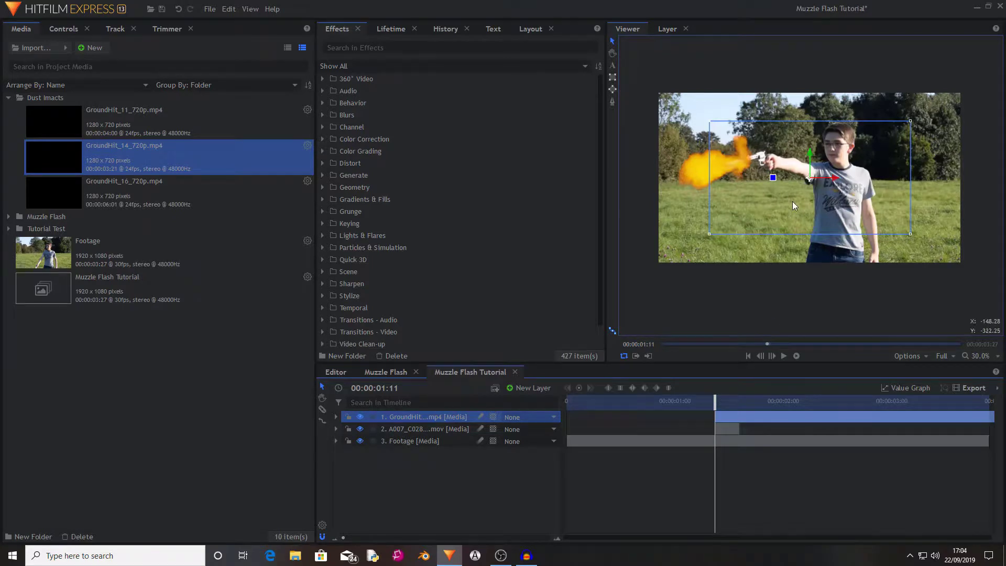
# Step: Flip the dust layer toward the firing direction, position it at the gun's muzzle and shift it about two frames earlier
pyautogui.moveTo(706, 414)
pyautogui.mouseDown()
pyautogui.moveTo(750, 414)
pyautogui.moveTo(714, 414)
pyautogui.mouseUp()
pyautogui.moveTo(771, 183); pyautogui.dragTo(674, 180)
pyautogui.moveTo(716, 402); pyautogui.dragTo(727, 403)
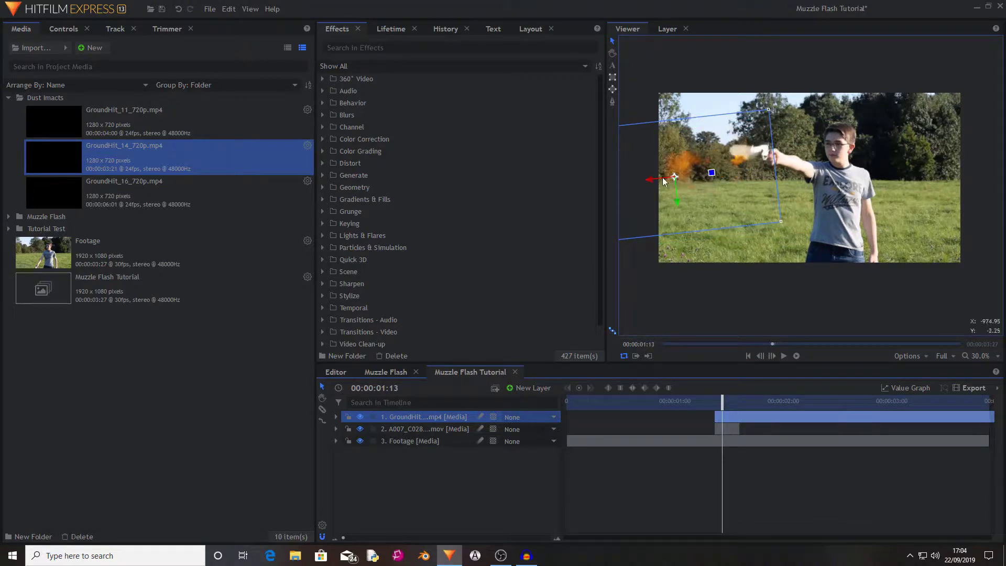
pyautogui.moveTo(674, 176); pyautogui.dragTo(658, 184)
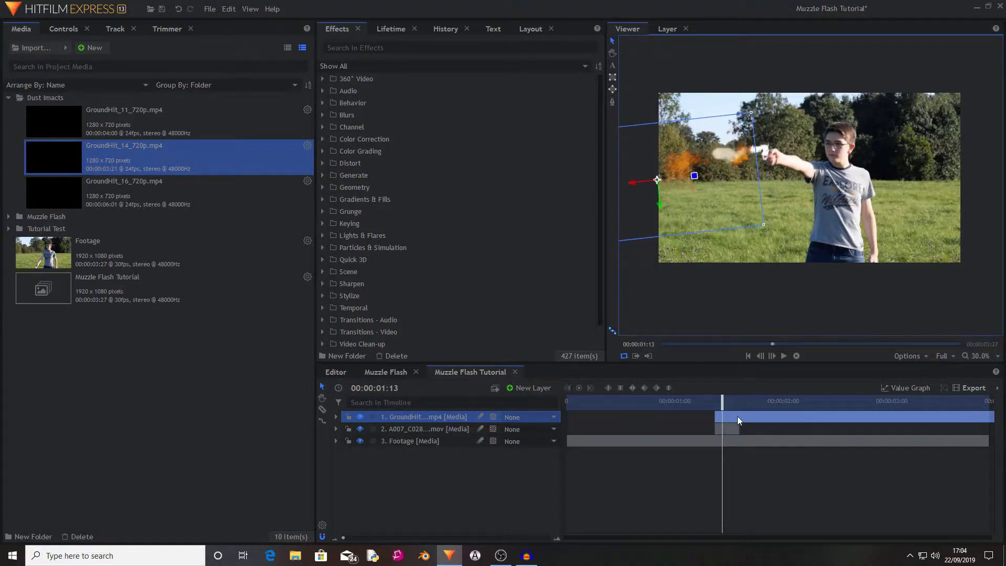
pyautogui.moveTo(722, 399)
pyautogui.mouseDown()
pyautogui.moveTo(718, 419)
pyautogui.moveTo(719, 402)
pyautogui.mouseUp()
pyautogui.moveTo(729, 416); pyautogui.dragTo(725, 416)
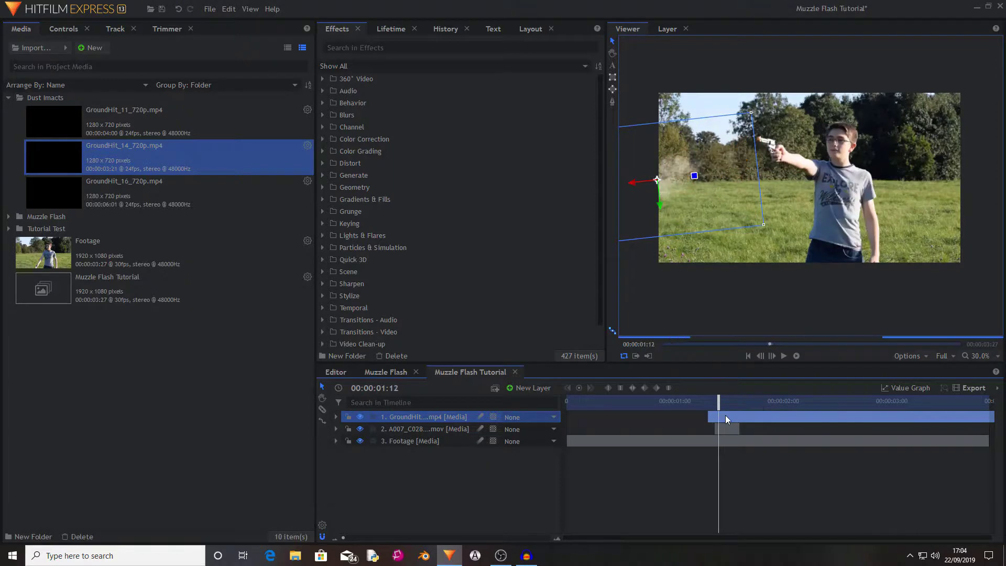
# Step: Set the speed of the GroundHit dust layer to 300%
pyautogui.rightClick(426, 419)
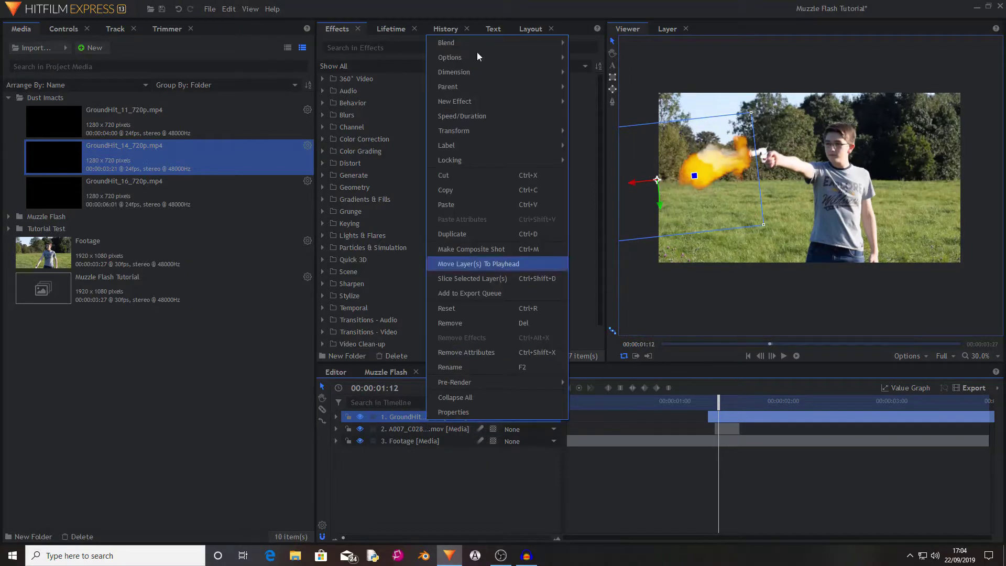
pyautogui.click(472, 115)
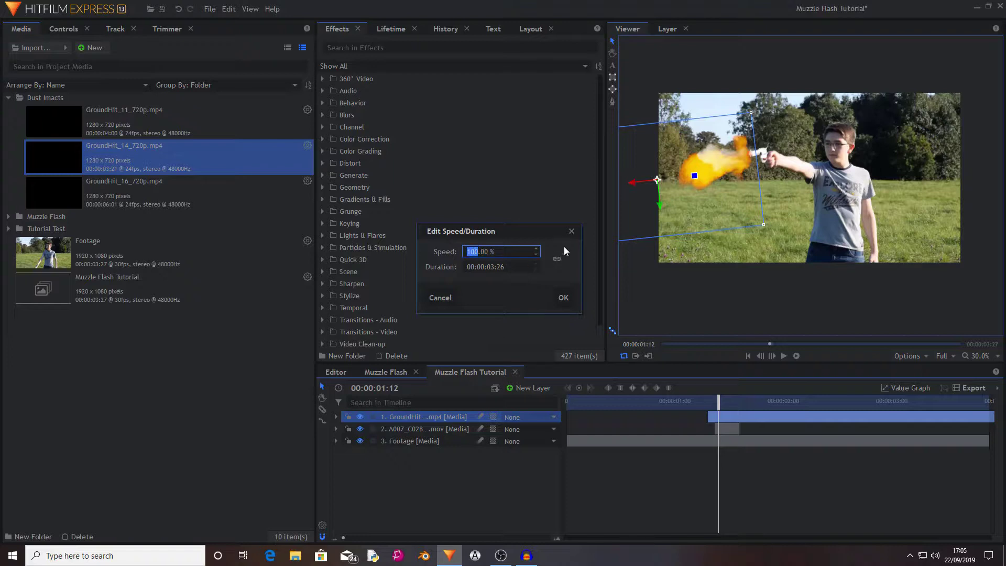
pyautogui.write('300')
pyautogui.click(563, 297)
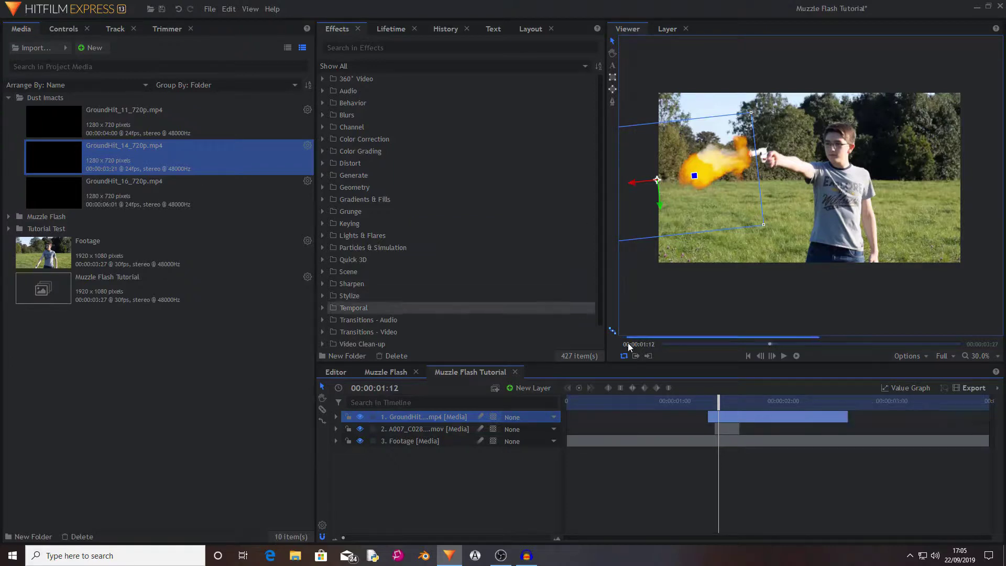
# Step: Set the blend mode of the A007_C028 muzzle flash layer to Add
pyautogui.click(731, 427)
pyautogui.moveTo(718, 399)
pyautogui.mouseDown()
pyautogui.moveTo(695, 399)
pyautogui.moveTo(741, 403)
pyautogui.moveTo(707, 407)
pyautogui.mouseUp()
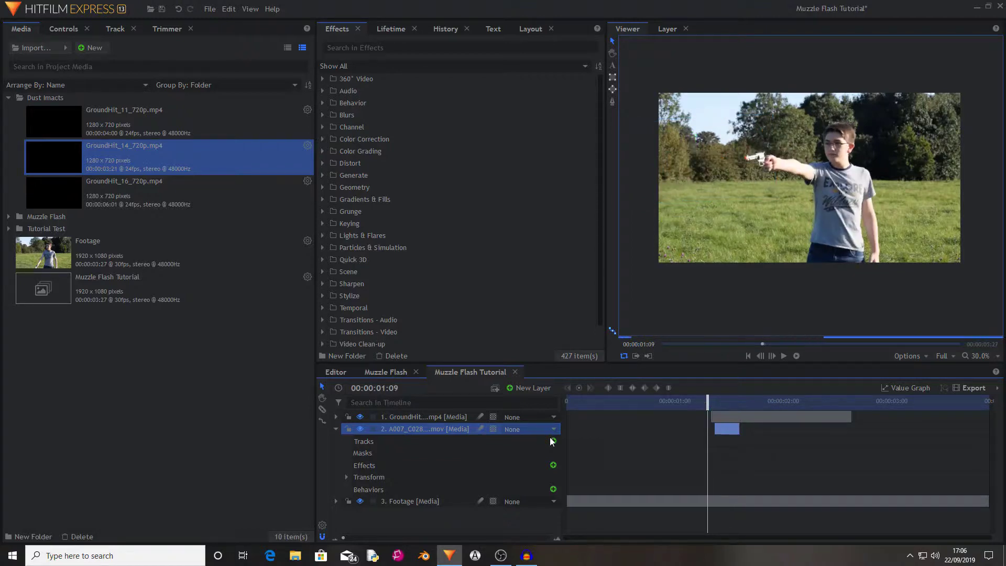
pyautogui.rightClick(442, 432)
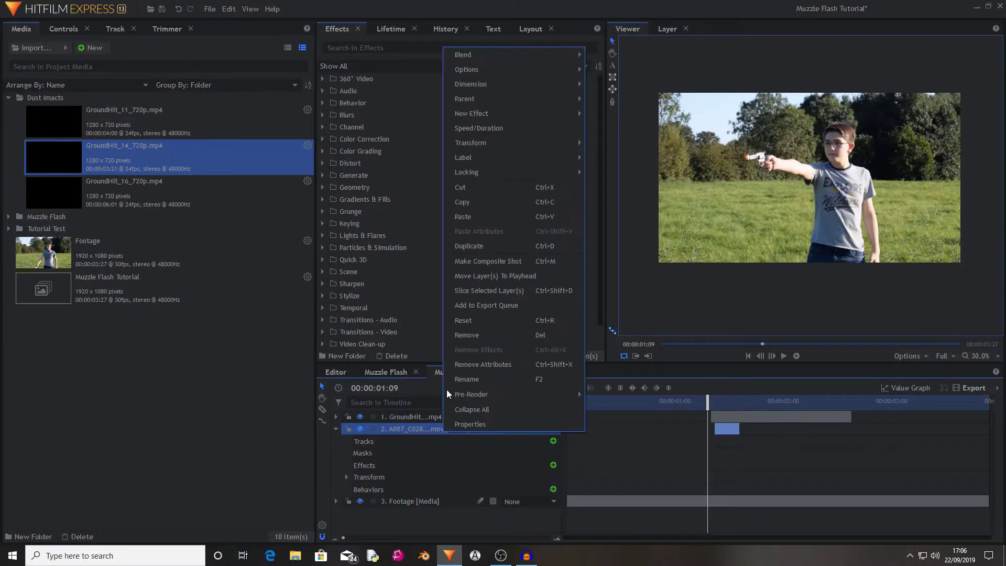
pyautogui.moveTo(477, 55)
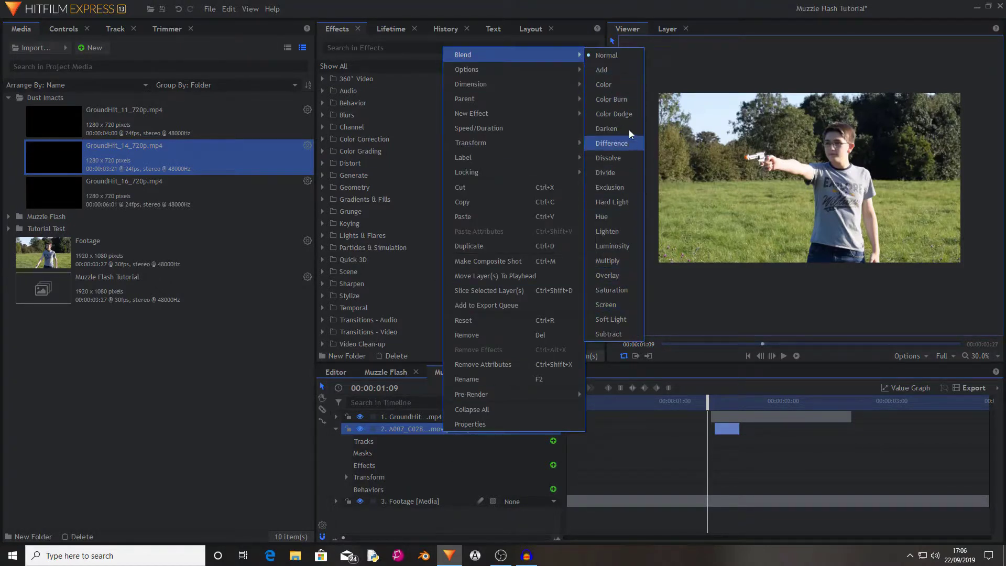
pyautogui.click(621, 70)
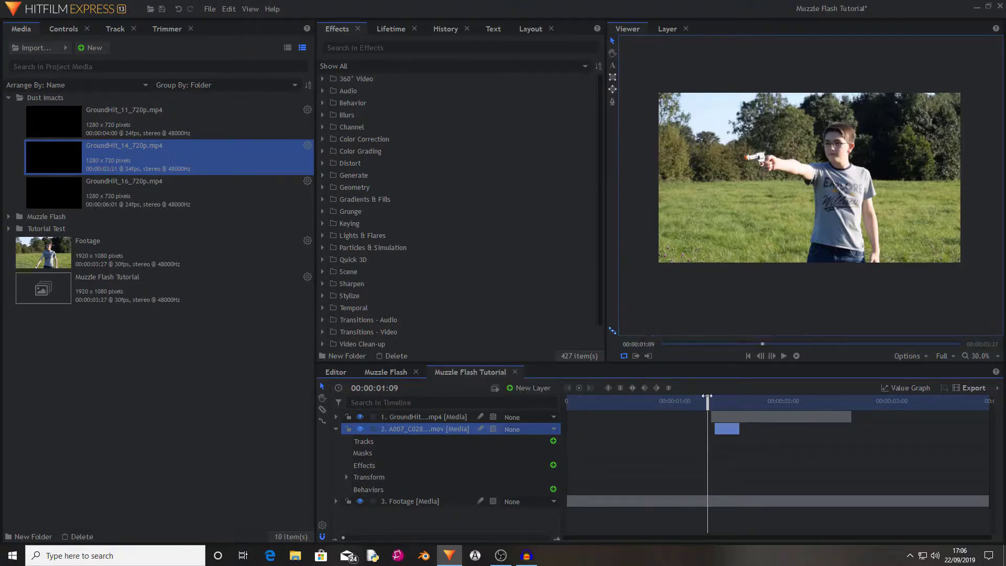
# Step: Apply the Glow effect from Lights & Flares to the A007_C028 muzzle flash layer, checking the flash at 00:00:01:11
pyautogui.moveTo(702, 395)
pyautogui.mouseDown()
pyautogui.moveTo(719, 402)
pyautogui.moveTo(704, 399)
pyautogui.mouseUp()
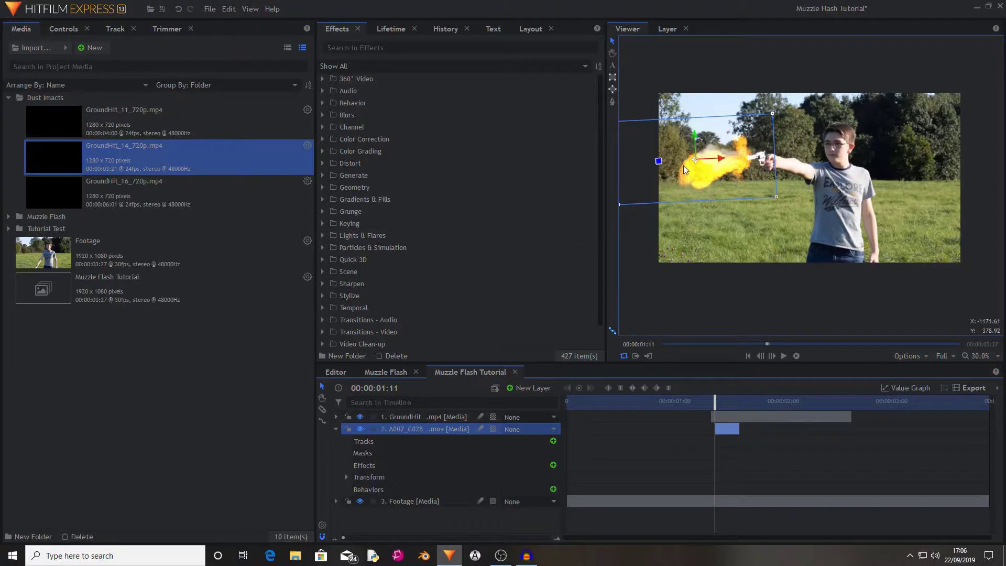
pyautogui.click(405, 47)
pyautogui.write('glow')
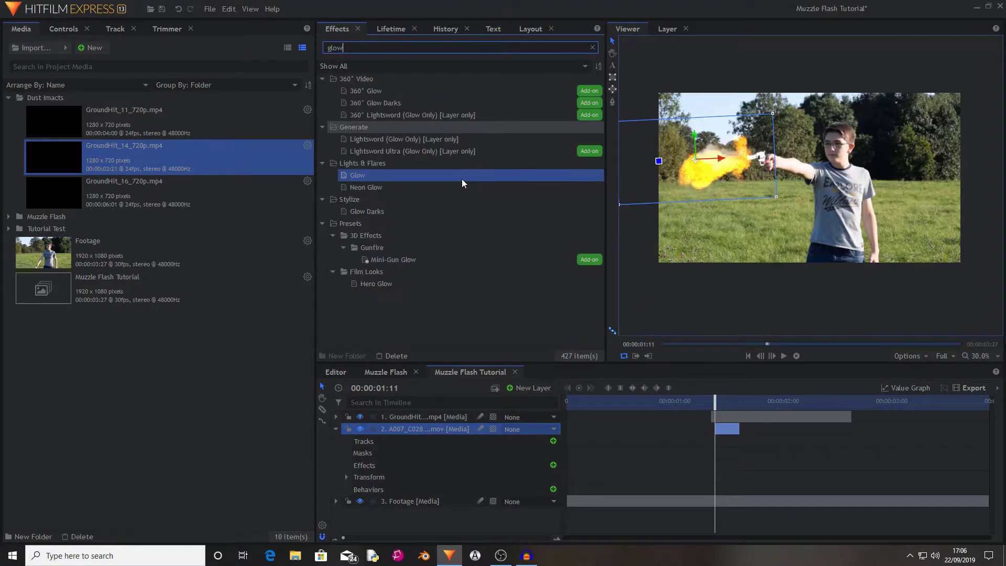
pyautogui.moveTo(434, 176); pyautogui.dragTo(475, 261)
pyautogui.moveTo(446, 426); pyautogui.dragTo(448, 424)
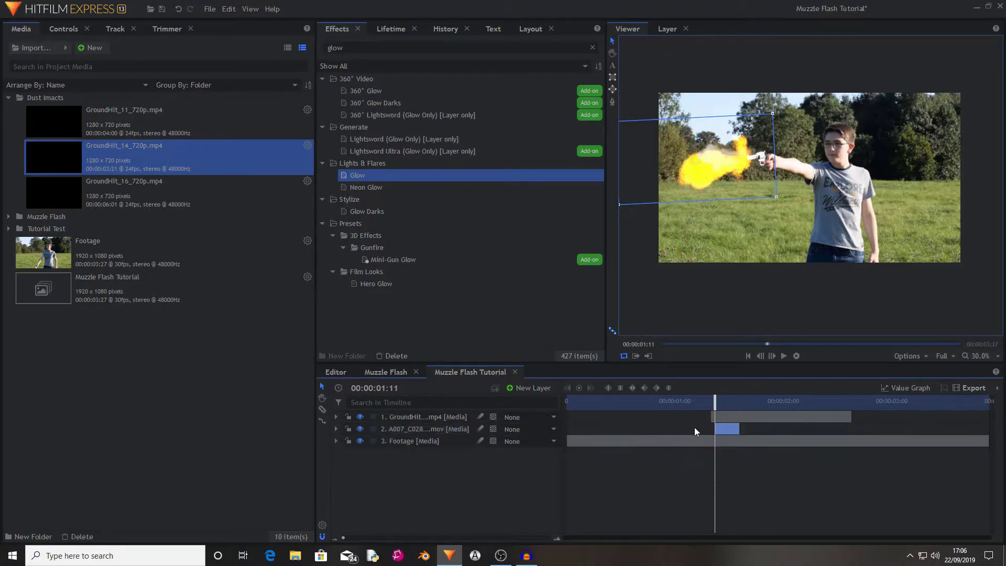
# Step: Create a black 1920 x 1080 plane named Black Plane 02 and start it at 00:00:01:11 as the top layer
pyautogui.moveTo(714, 400); pyautogui.dragTo(714, 404)
pyautogui.press('t')
pyautogui.click(535, 389)
pyautogui.click(545, 401)
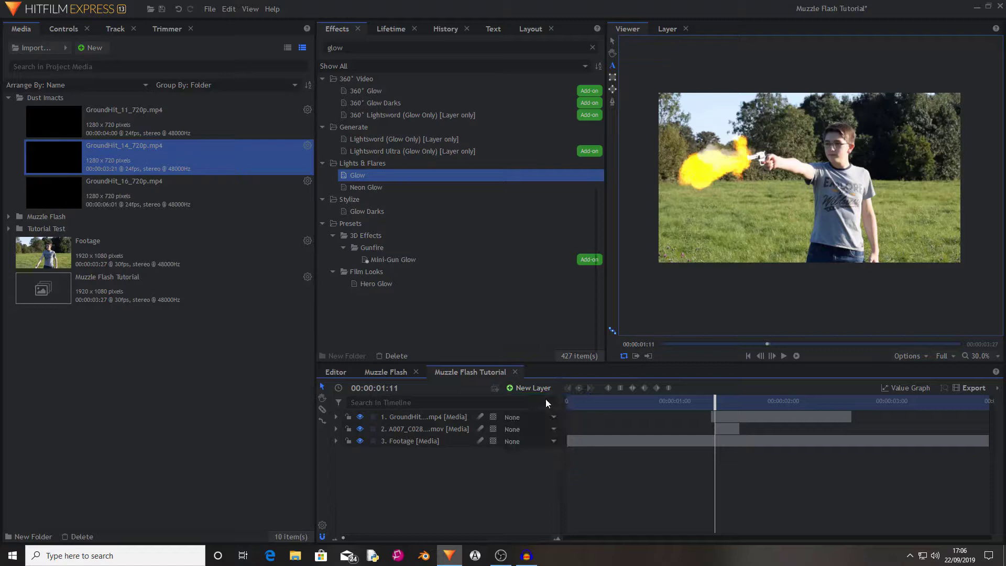
pyautogui.moveTo(482, 214); pyautogui.dragTo(417, 212)
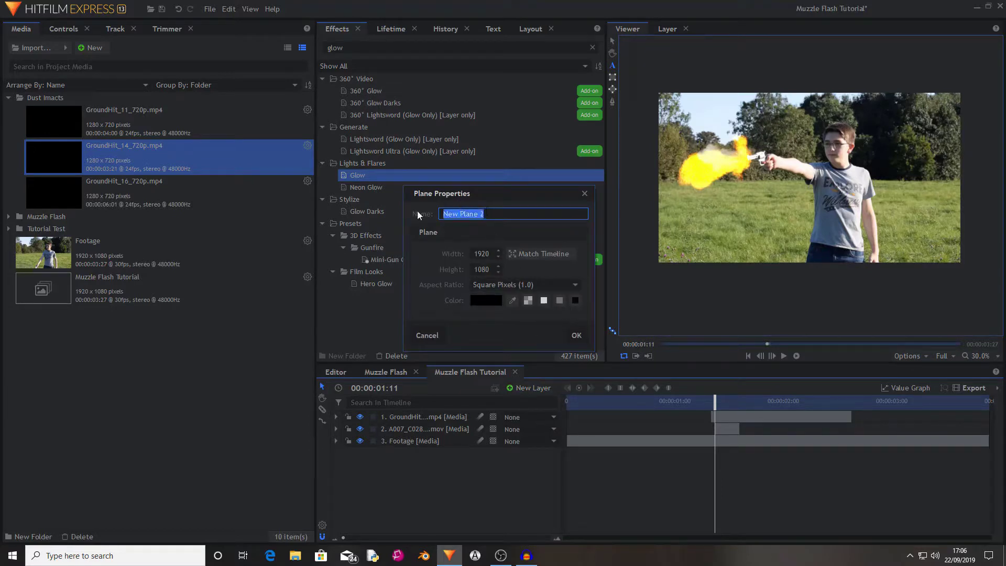
pyautogui.write('Black')
pyautogui.moveTo(618, 417); pyautogui.dragTo(721, 420)
# Step: Trim Black Plane 02 to two frames by slicing it at 00:00:01:13 and deleting the remainder
pyautogui.press('c')
pyautogui.press('.')
pyautogui.press('.')
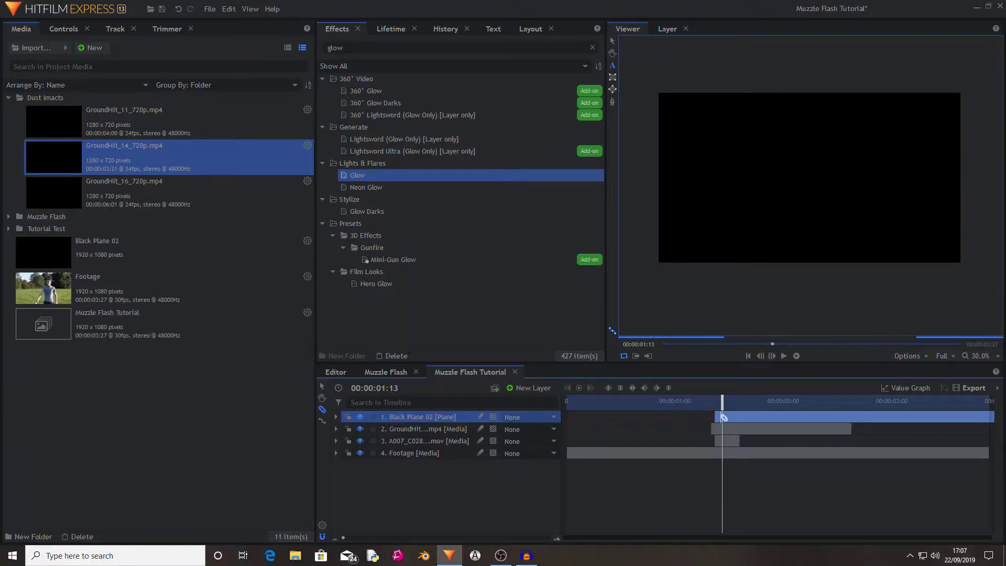
pyautogui.click(723, 416)
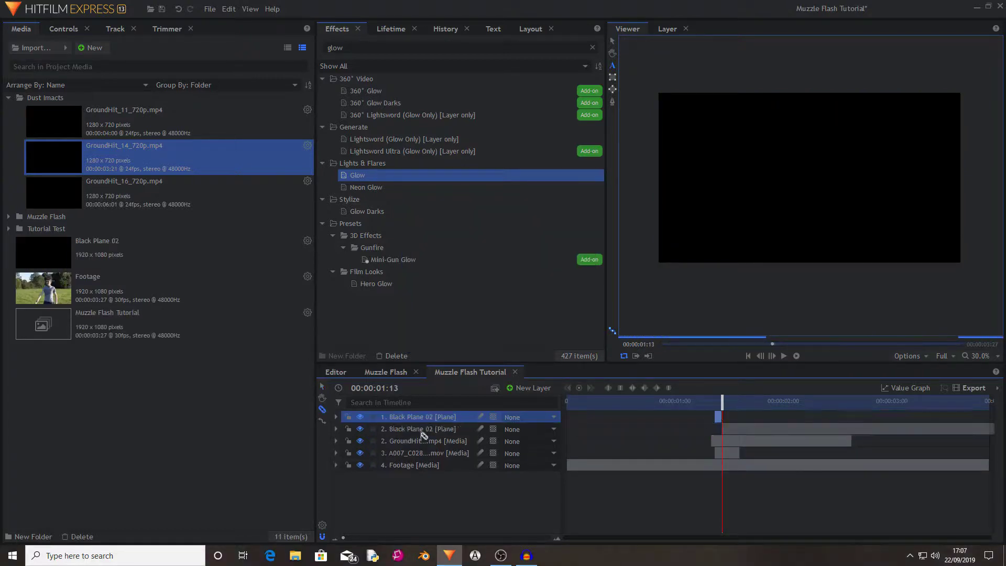
pyautogui.click(321, 386)
pyautogui.click(428, 430)
pyautogui.press('Delete')
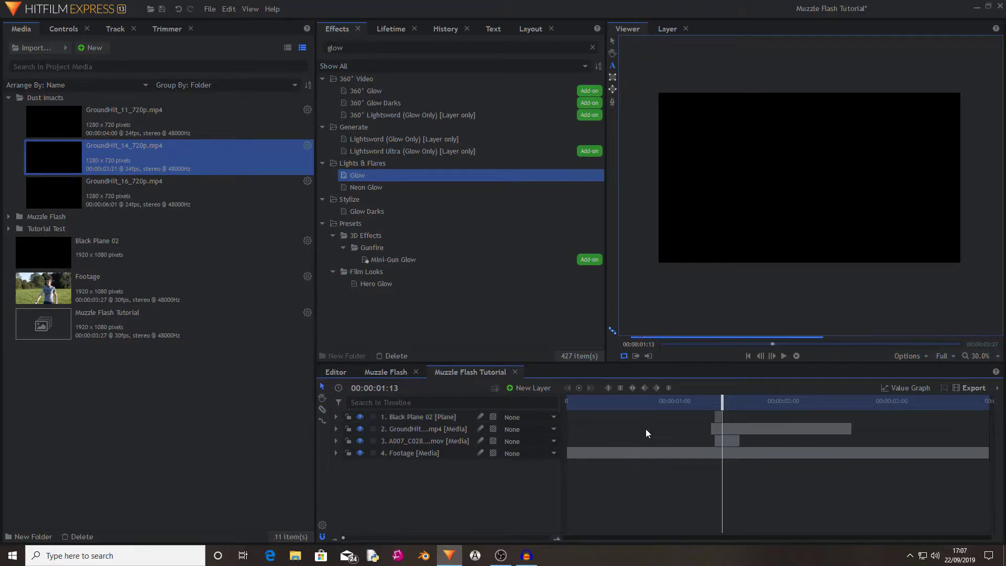
# Step: Go to 00:00:01:11 and apply the Light Flares effect to Black Plane 02
pyautogui.moveTo(721, 402); pyautogui.dragTo(714, 401)
pyautogui.click(349, 47)
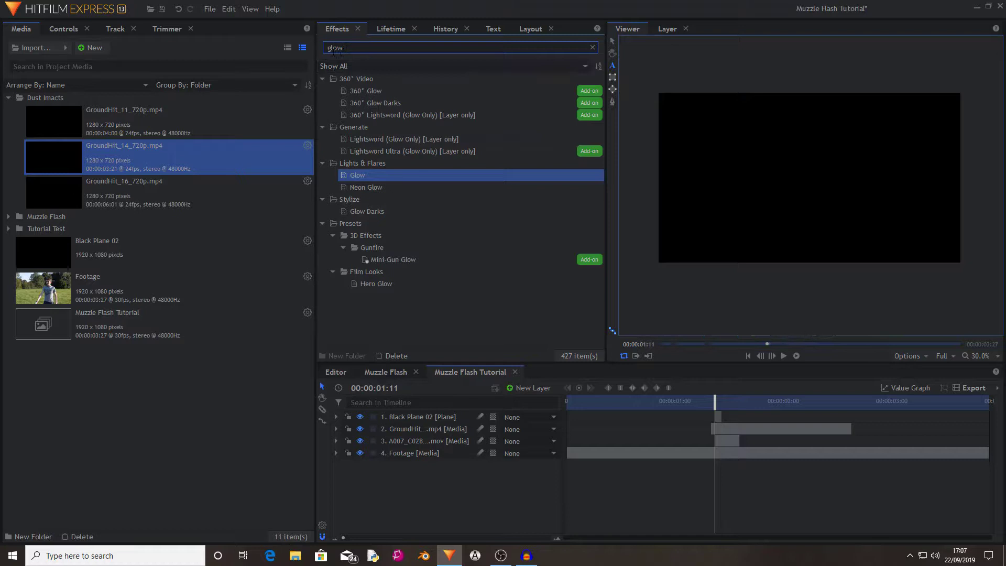
pyautogui.press('BackSpace')
pyautogui.write('li')
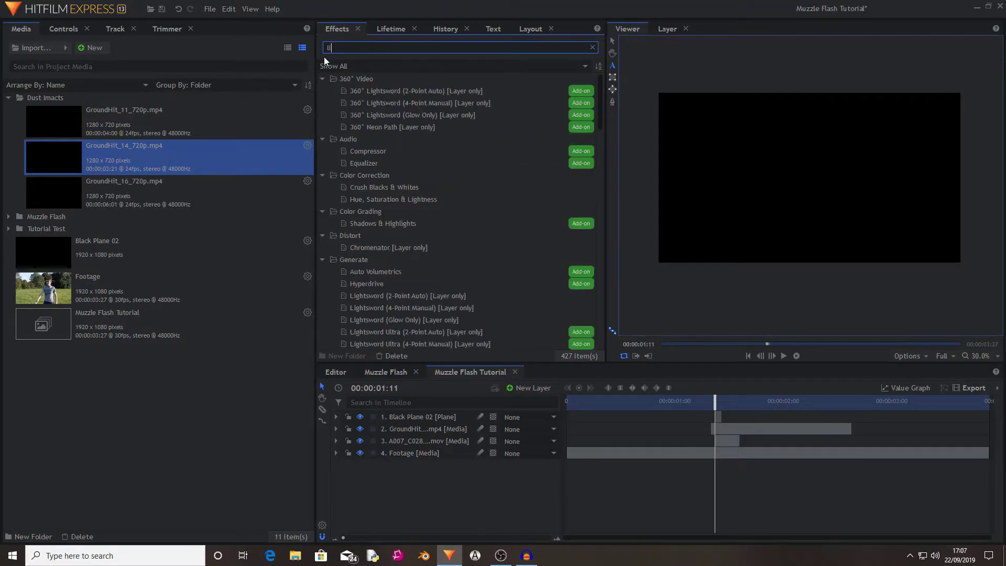
pyautogui.write('ght flare')
pyautogui.moveTo(368, 139); pyautogui.dragTo(438, 416)
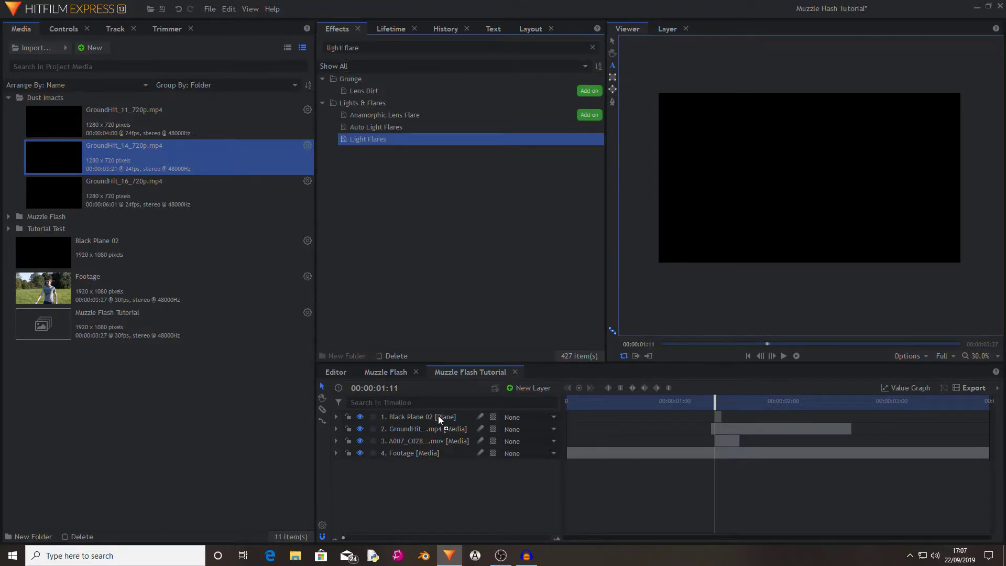
# Step: Set the blend mode of Black Plane 02 to Screen and move the light flare's hotspot to the gun's muzzle
pyautogui.rightClick(438, 416)
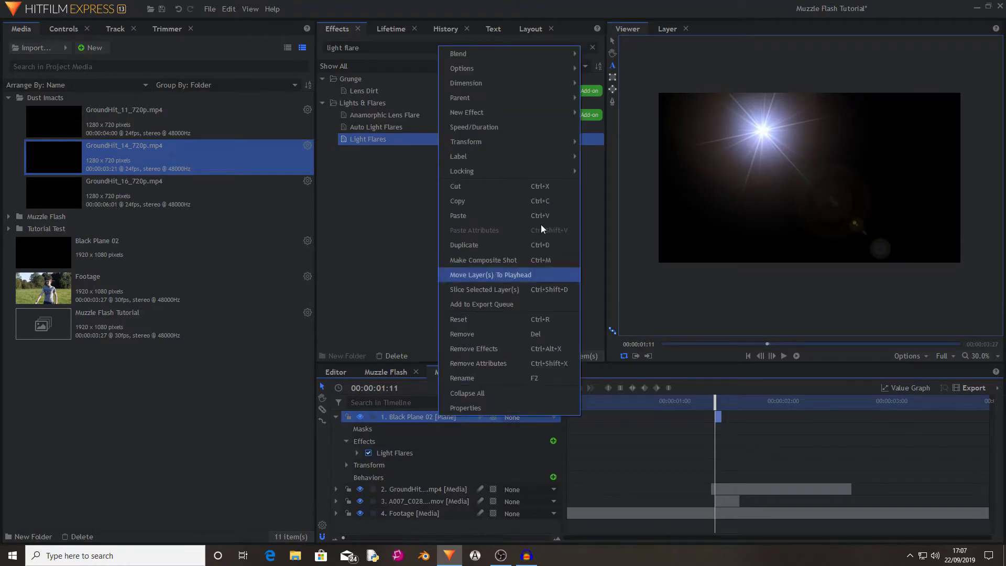
pyautogui.moveTo(492, 51)
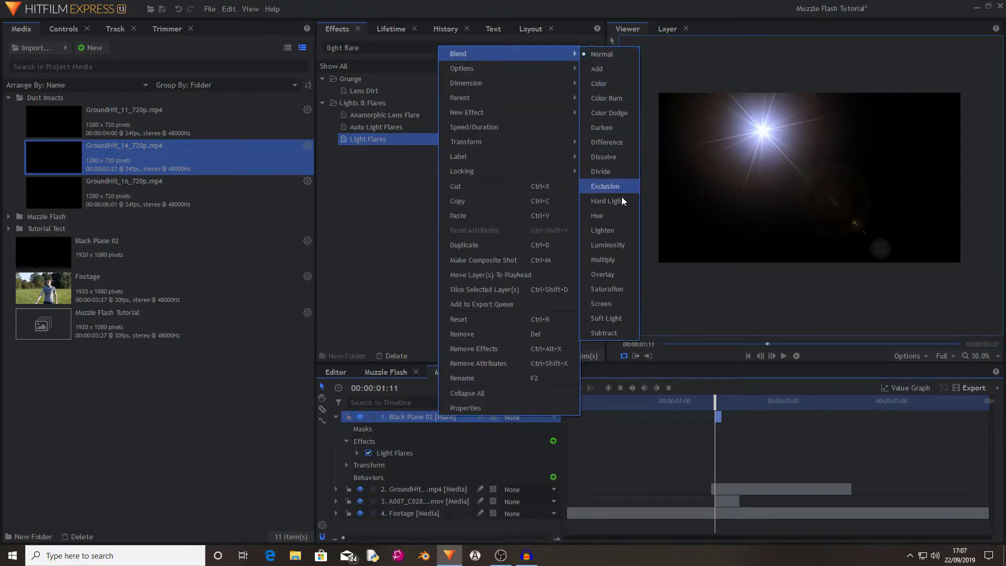
pyautogui.click(615, 305)
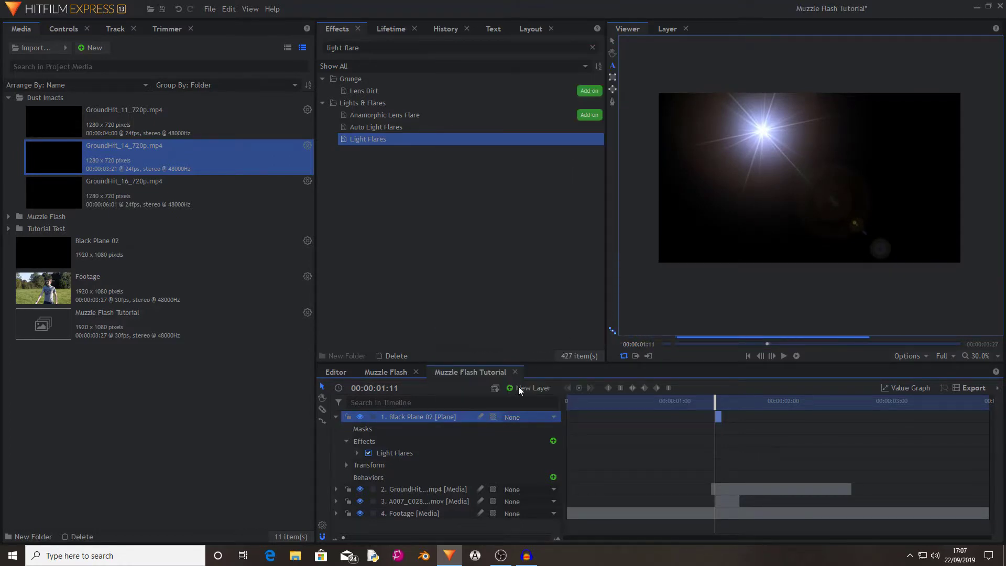
pyautogui.click(431, 453)
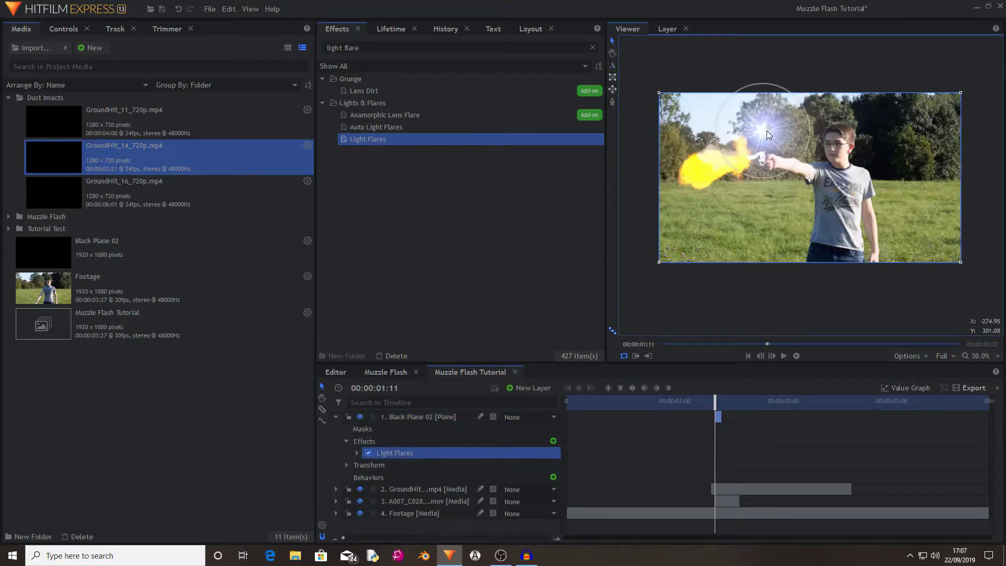
pyautogui.moveTo(766, 130); pyautogui.dragTo(741, 160)
# Step: Change the flare type of the Light Flares effect to Golden artifacts
pyautogui.click(63, 29)
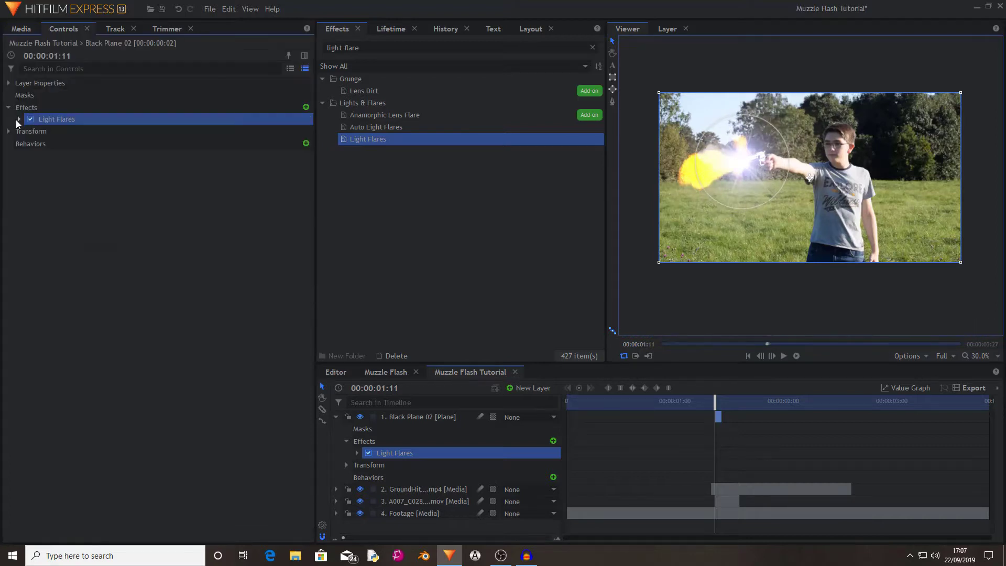
pyautogui.click(19, 119)
pyautogui.click(173, 131)
pyautogui.scroll(-3, 213, 267)
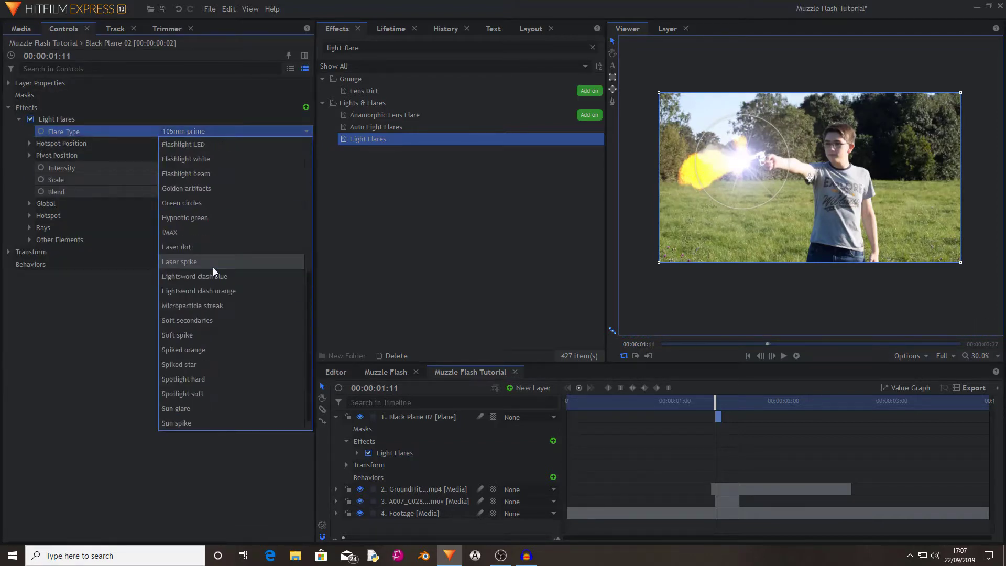
pyautogui.scroll(5, 217, 277)
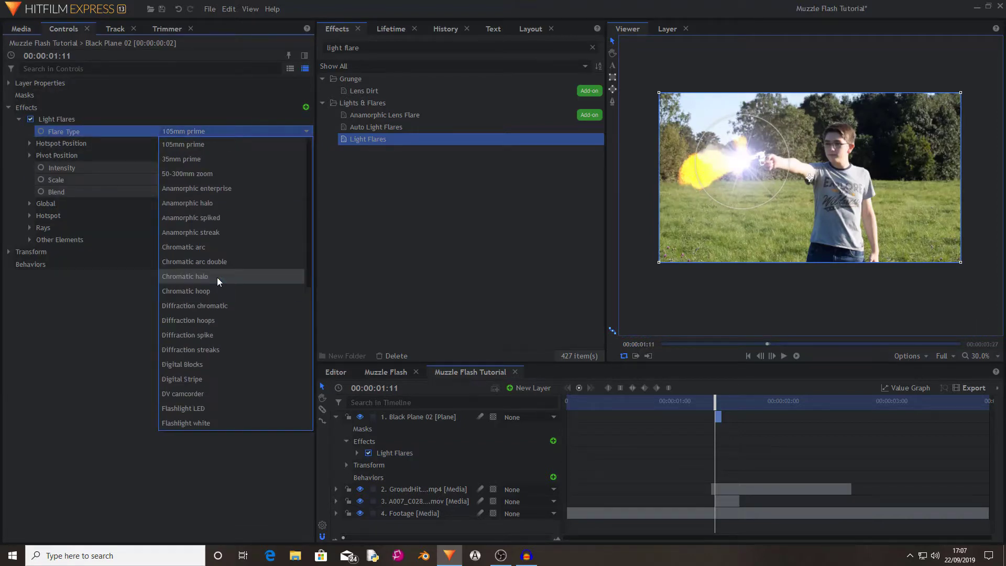
pyautogui.click(218, 213)
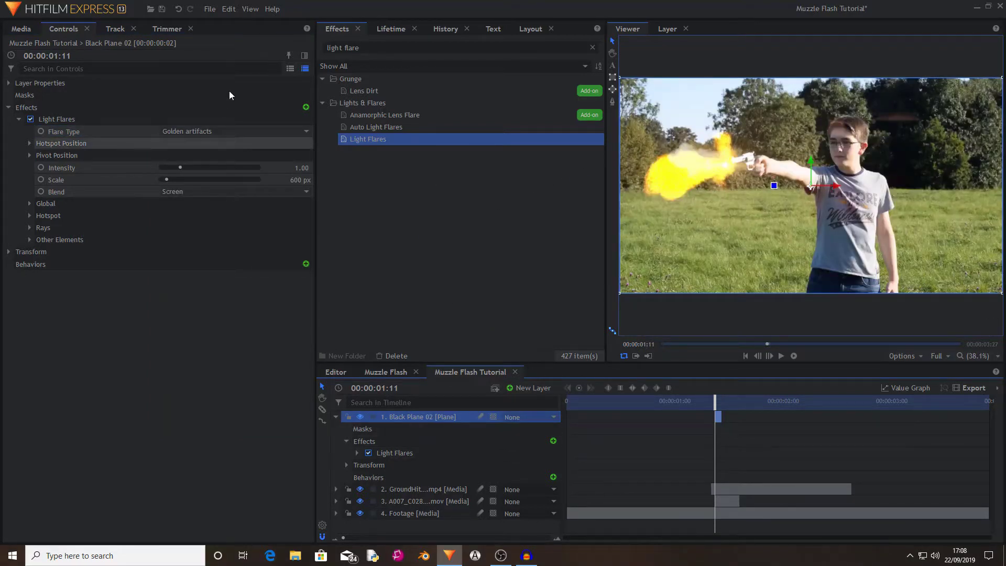
# Step: Set the flare's intensity to 2.00 and enable keyframing of intensity and scale at 00:00:01:11
pyautogui.moveTo(292, 165); pyautogui.dragTo(338, 224)
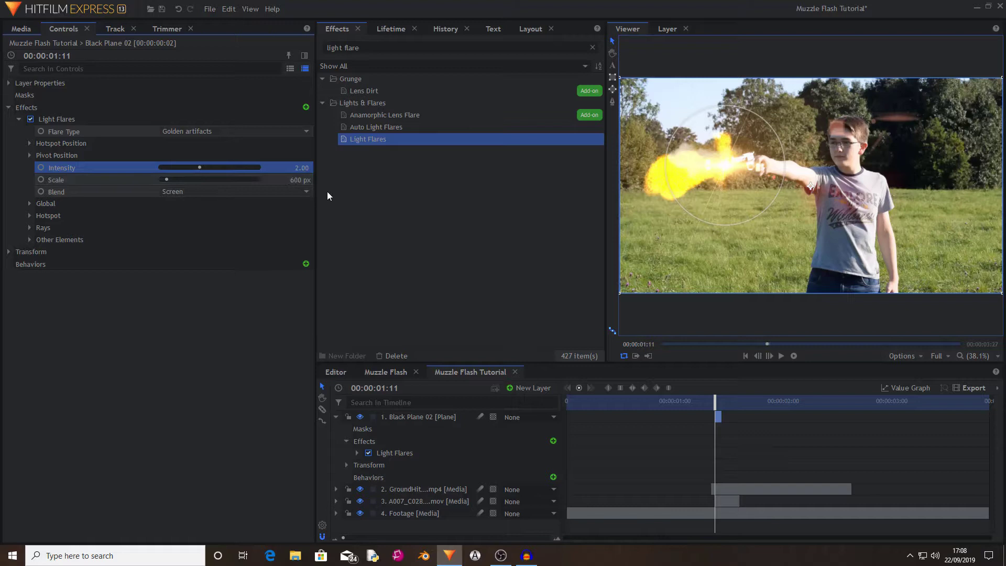
pyautogui.click(41, 168)
pyautogui.click(40, 180)
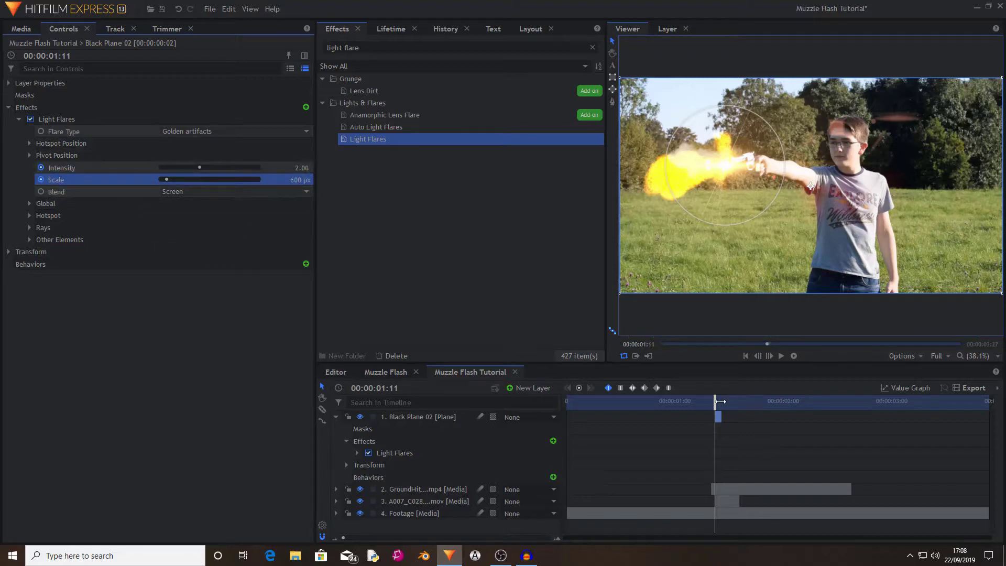
# Step: Keyframe the flare at 00:00:01:13 with intensity 0.5 and scale 200 px
pyautogui.moveTo(720, 401); pyautogui.dragTo(724, 401)
pyautogui.click(299, 167)
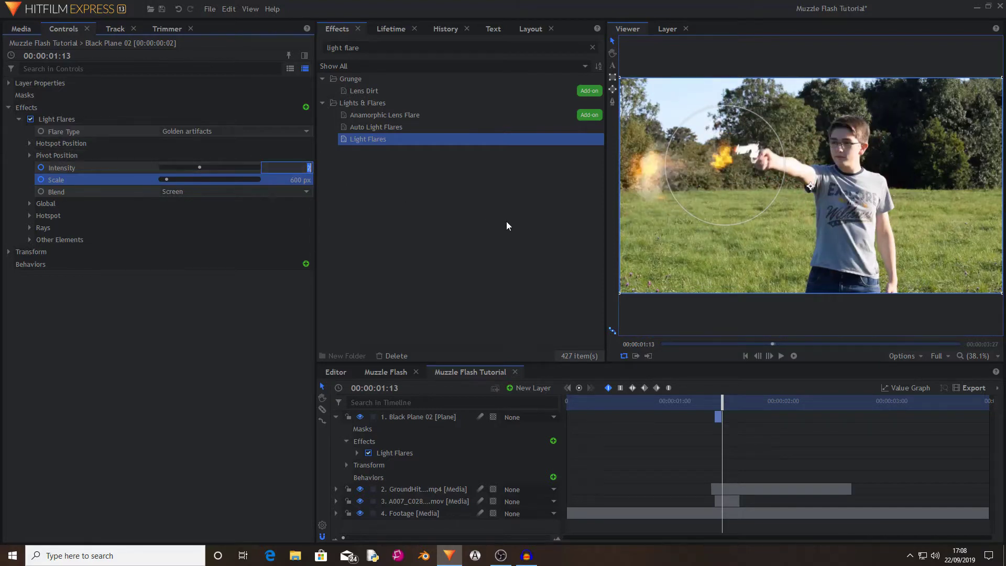
pyautogui.write('0.5')
pyautogui.press('Return')
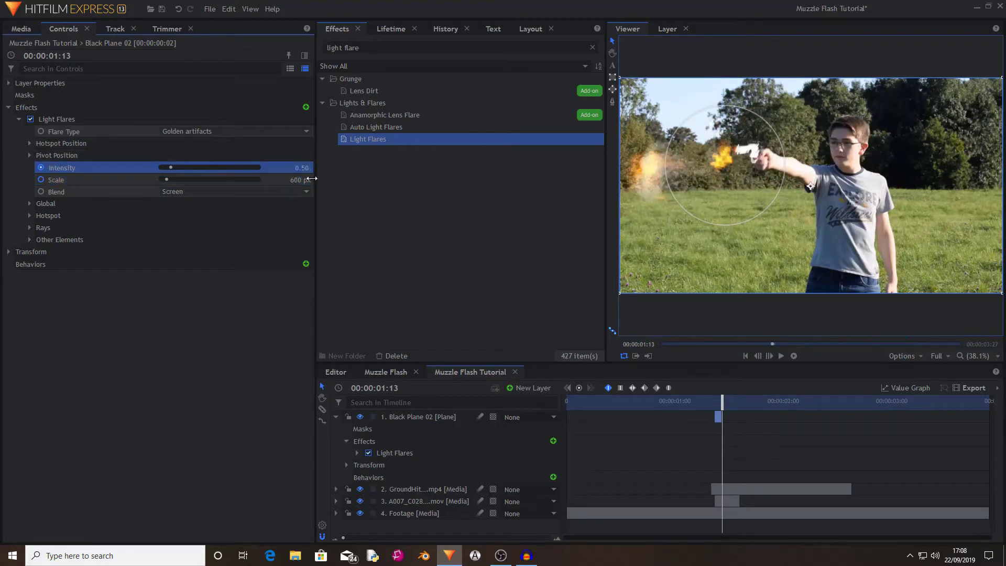
pyautogui.click(310, 179)
pyautogui.write('200')
pyautogui.press('Return')
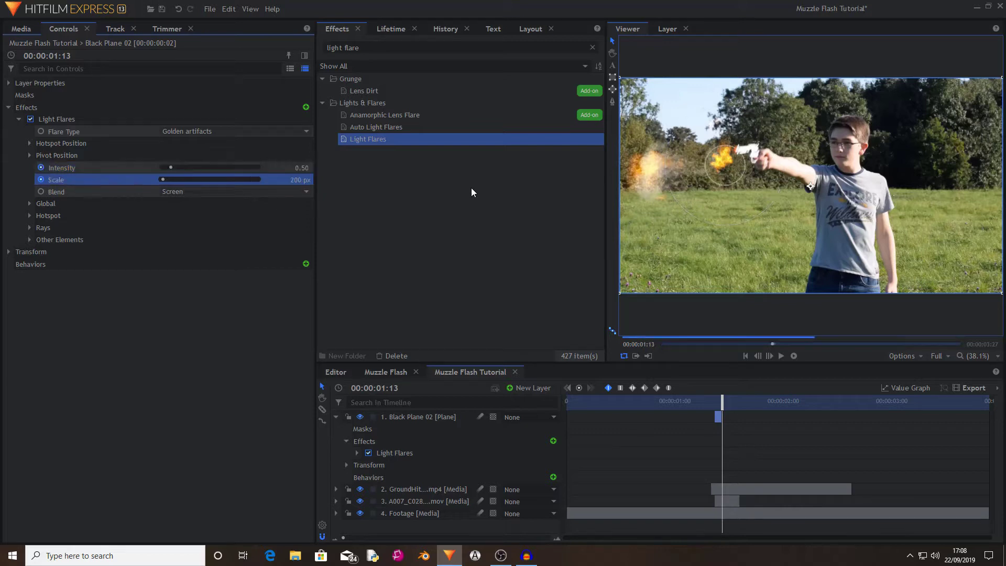
# Step: Review the muzzle flash, light flare and dust frame by frame from just before the shot to when the smoke fades
pyautogui.click(709, 404)
pyautogui.click(793, 355)
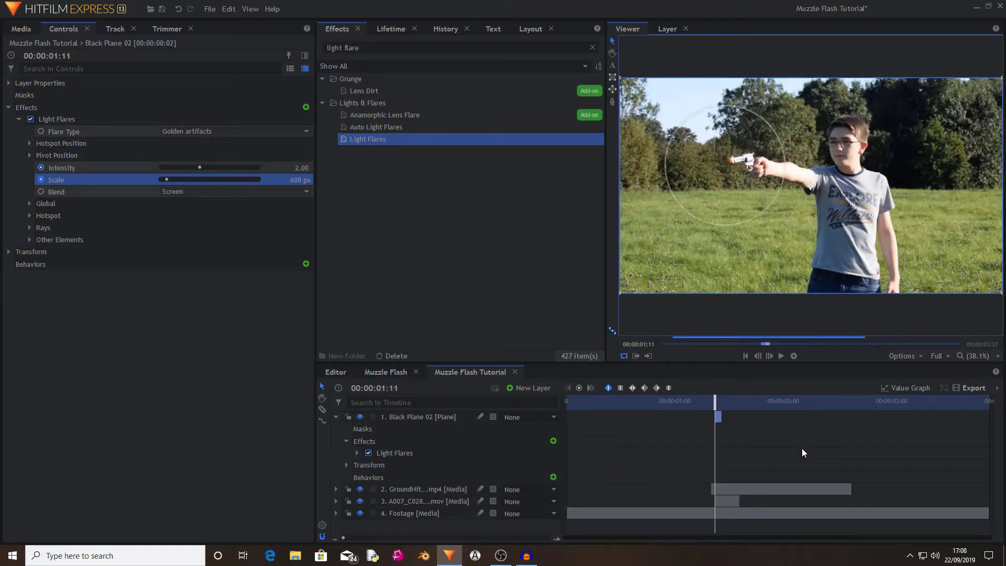
pyautogui.press('Right')
pyautogui.press('Right')
pyautogui.press('Right')
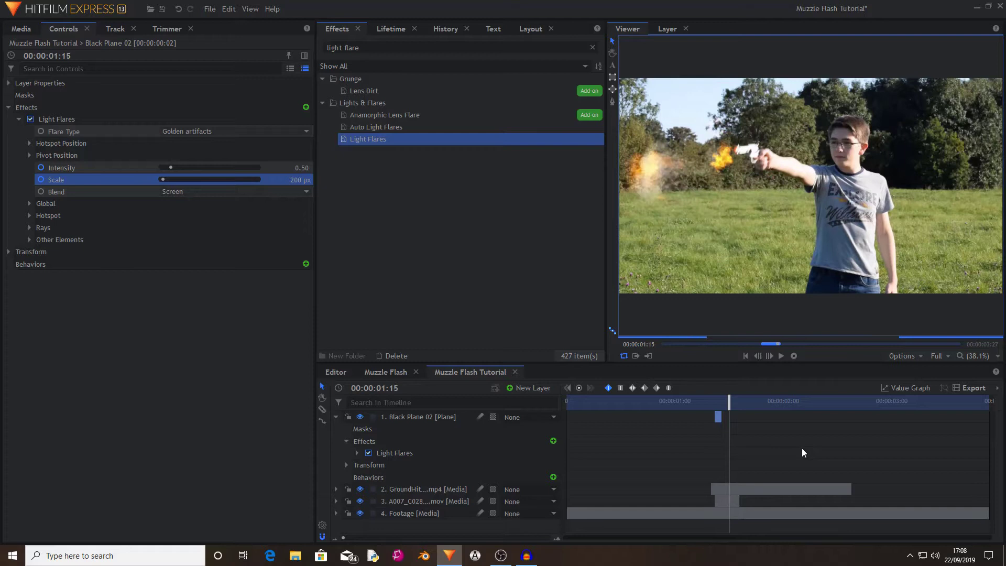
pyautogui.press('Right')
pyautogui.press('Right')
pyautogui.press('Right')
pyautogui.press('Right')
pyautogui.press('Right')
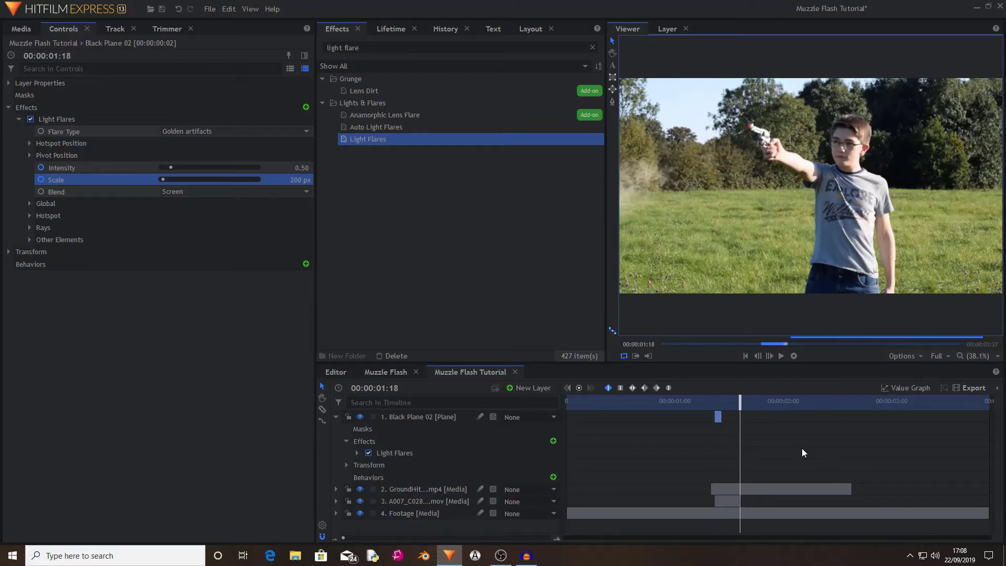
pyautogui.press('Right')
pyautogui.press('Right')
pyautogui.press('Right')
pyautogui.press('Right')
pyautogui.press('Right')
pyautogui.press('Right')
pyautogui.press('Right')
pyautogui.press('Right')
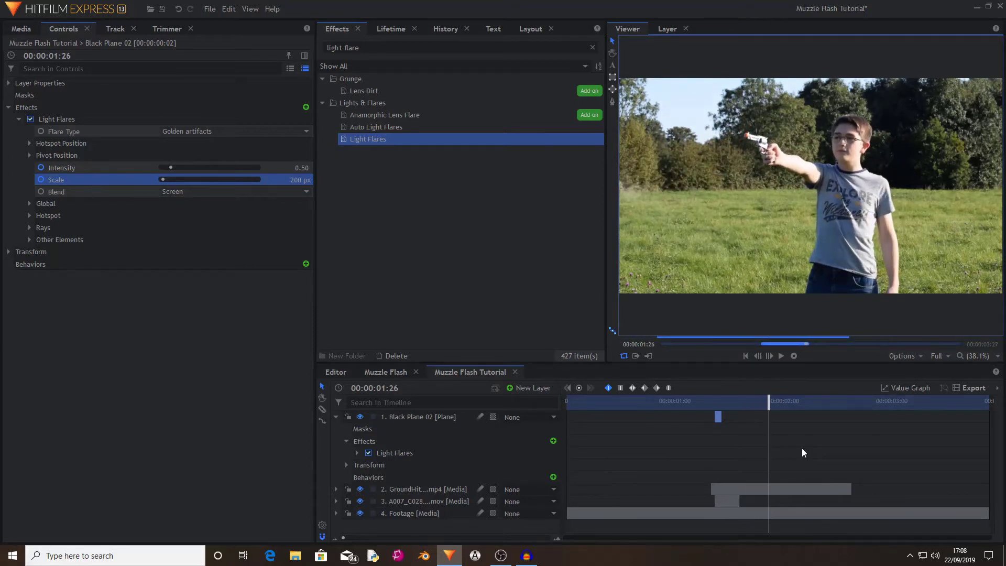
pyautogui.click(773, 345)
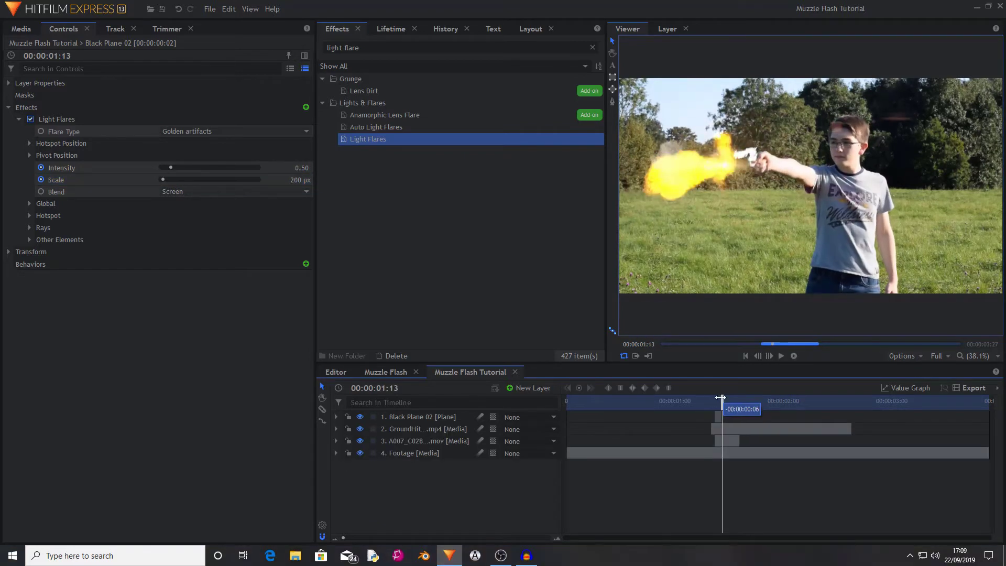
pyautogui.moveTo(721, 398); pyautogui.dragTo(711, 399)
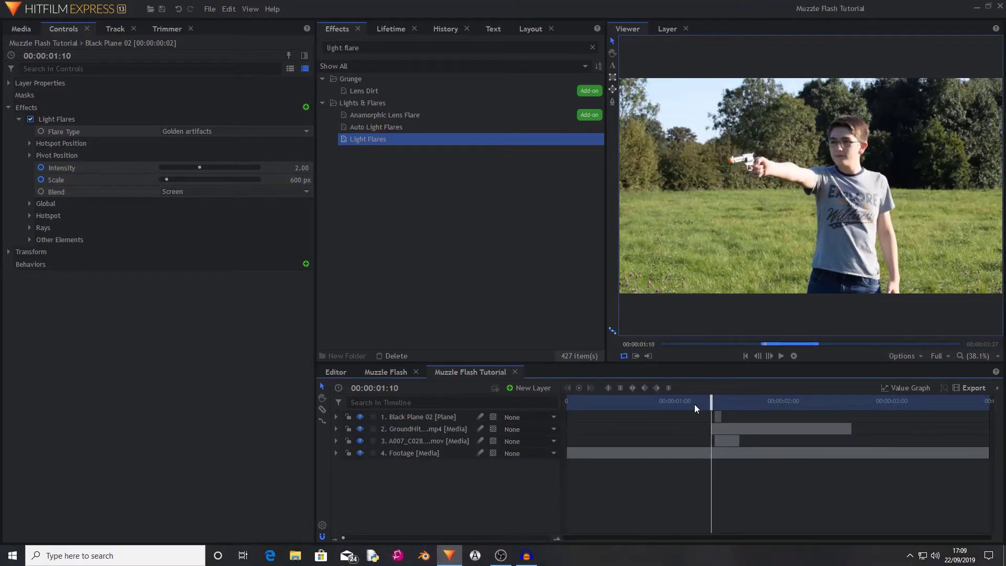
pyautogui.moveTo(710, 399); pyautogui.dragTo(736, 405)
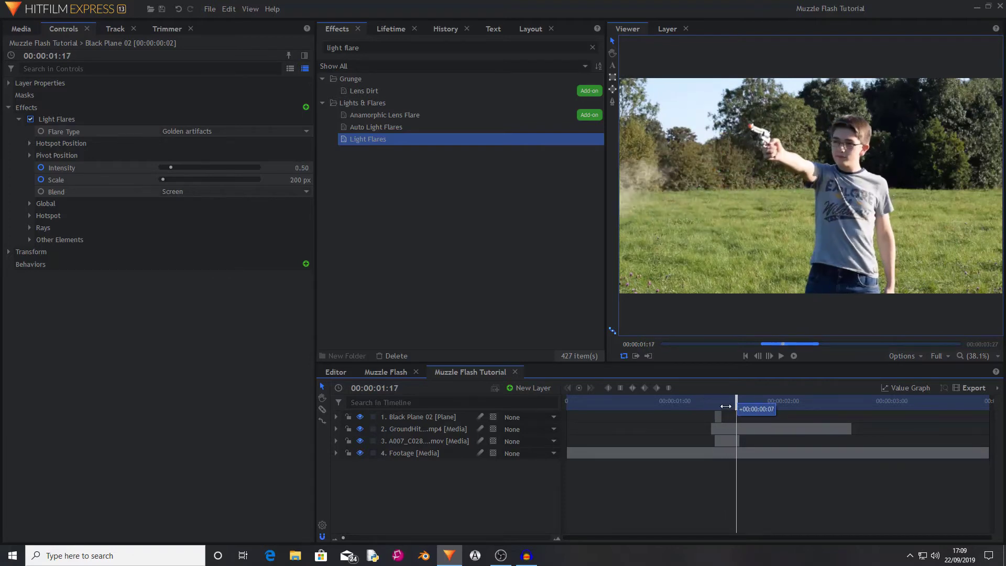